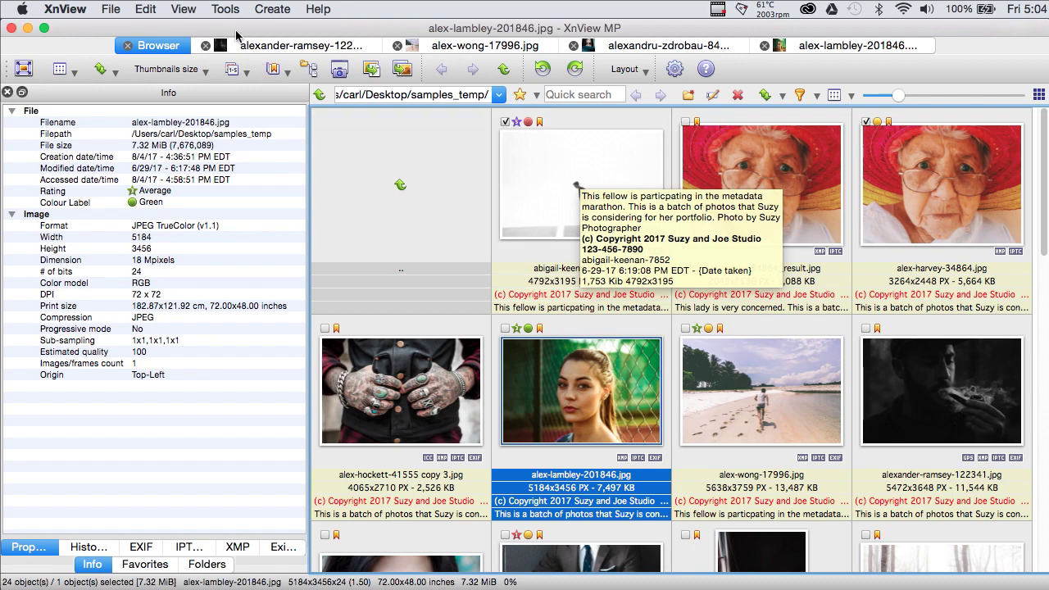
# Bring up the Tools > Metadata commands for cleaning alex-lambley-201846.jpg
pyautogui.click(225, 10)
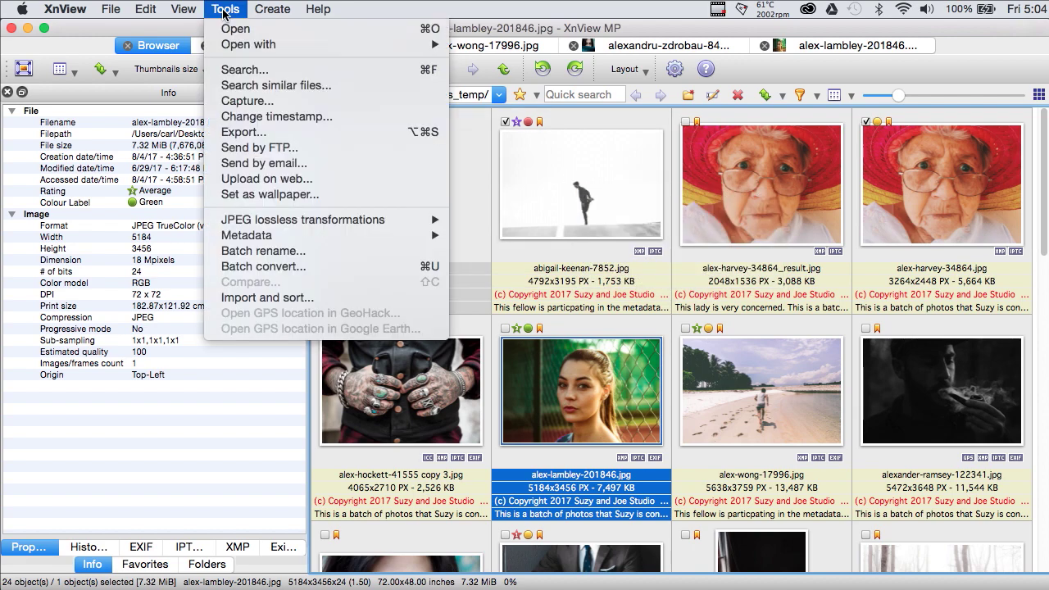
pyautogui.moveTo(255, 236)
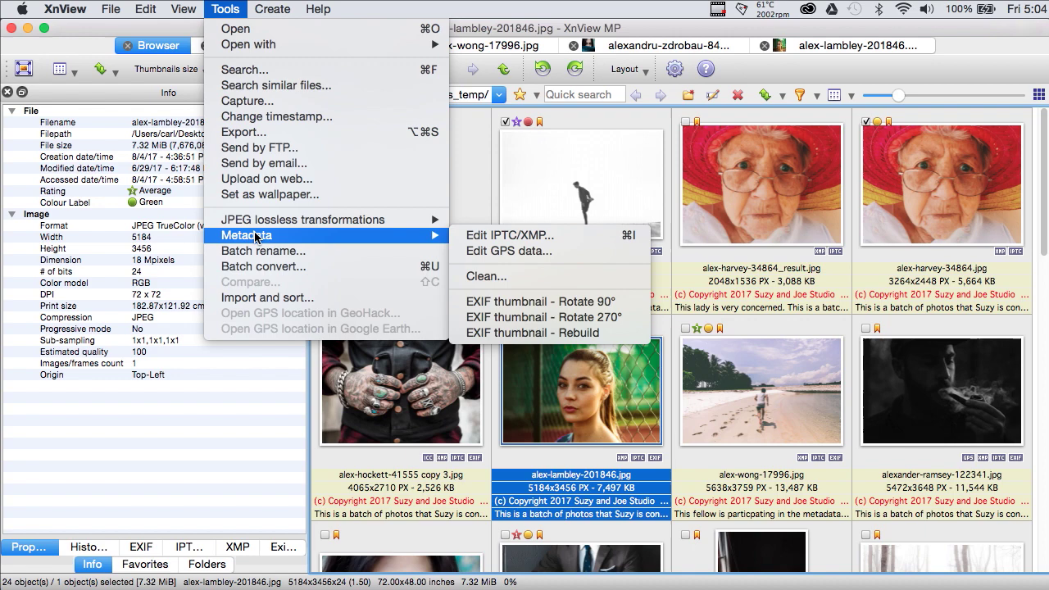
# Open Clean metadata for alex-lambley-201846.jpg and move the dialog up-left off the thumbnails
pyautogui.click(479, 278)
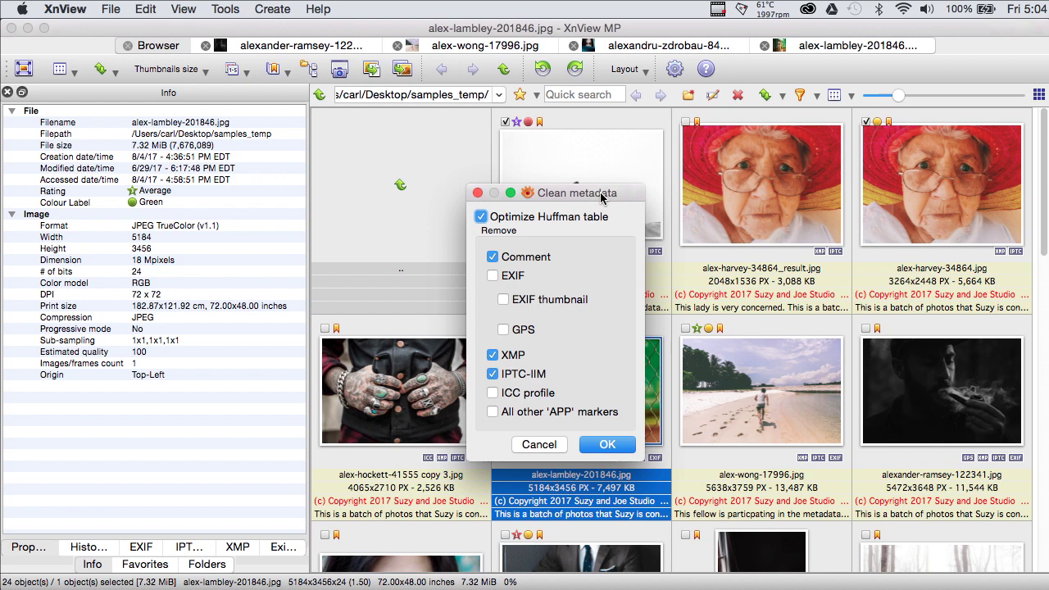
pyautogui.moveTo(601, 197); pyautogui.dragTo(435, 97)
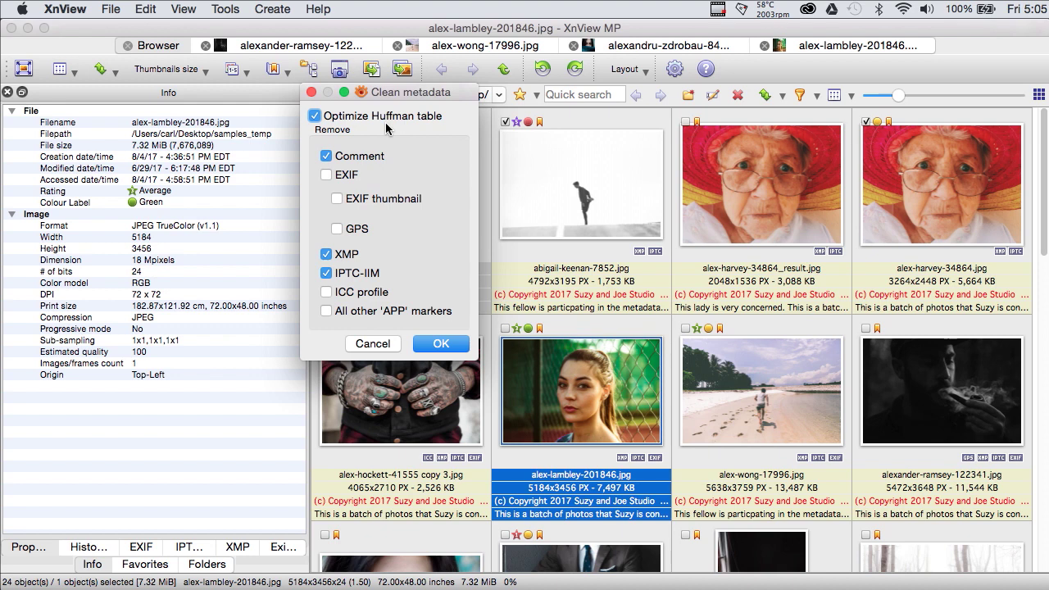
# Add EXIF, ICC profile and other APP markers to the removal, keeping EXIF thumbnail and GPS
pyautogui.click(327, 176)
pyautogui.click(336, 199)
pyautogui.click(337, 229)
pyautogui.click(337, 199)
pyautogui.click(337, 230)
pyautogui.click(327, 293)
pyautogui.click(327, 311)
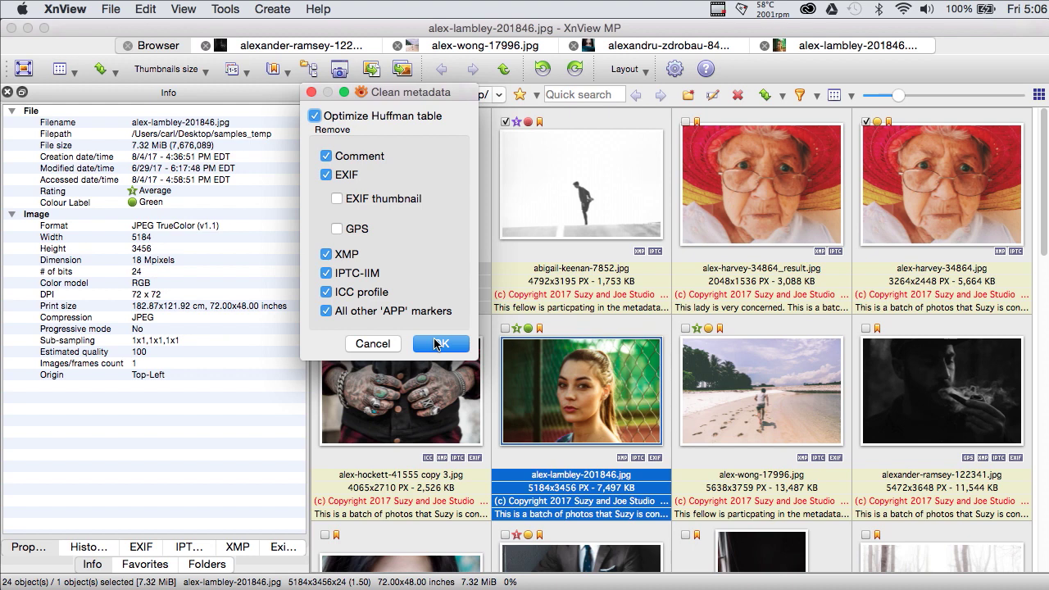
pyautogui.click(437, 344)
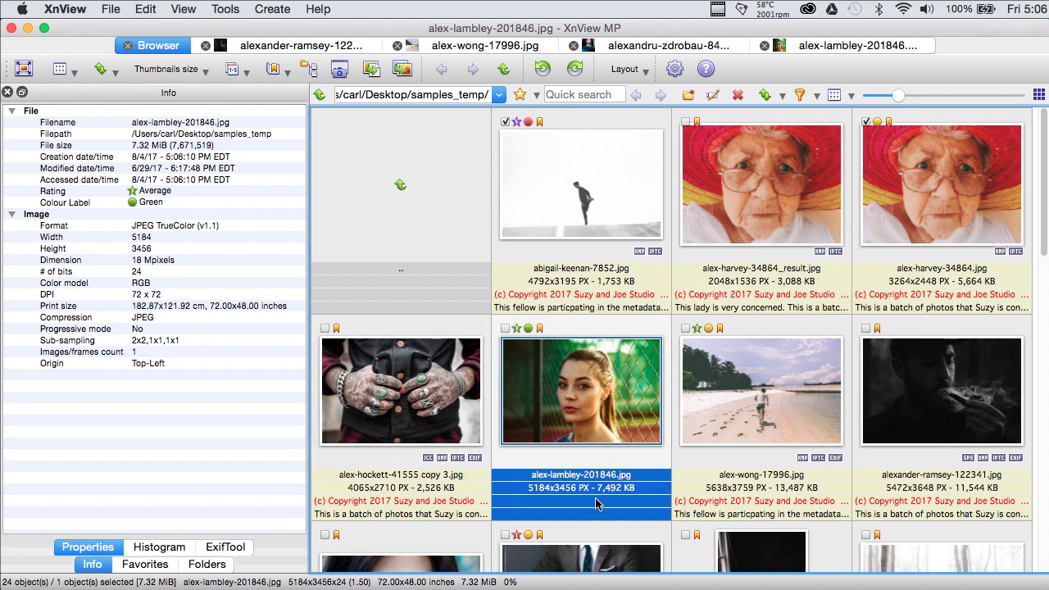
# Close the alex-lambley-201846.jpg image tab
pyautogui.moveTo(596, 502)
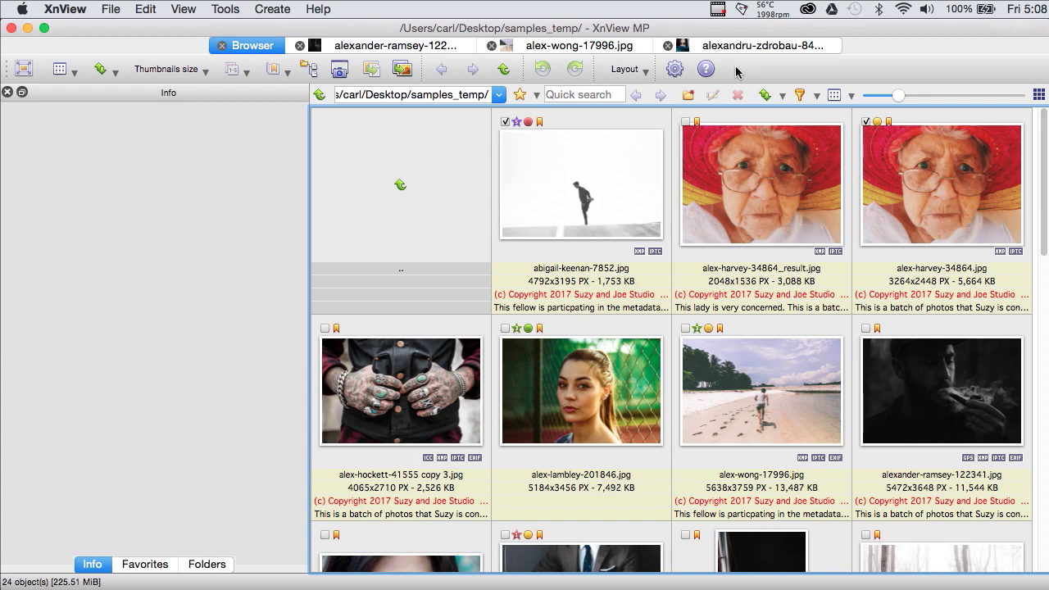
# Open Preferences at the Browser page and toggle Use tooltips off and back on
pyautogui.click(64, 10)
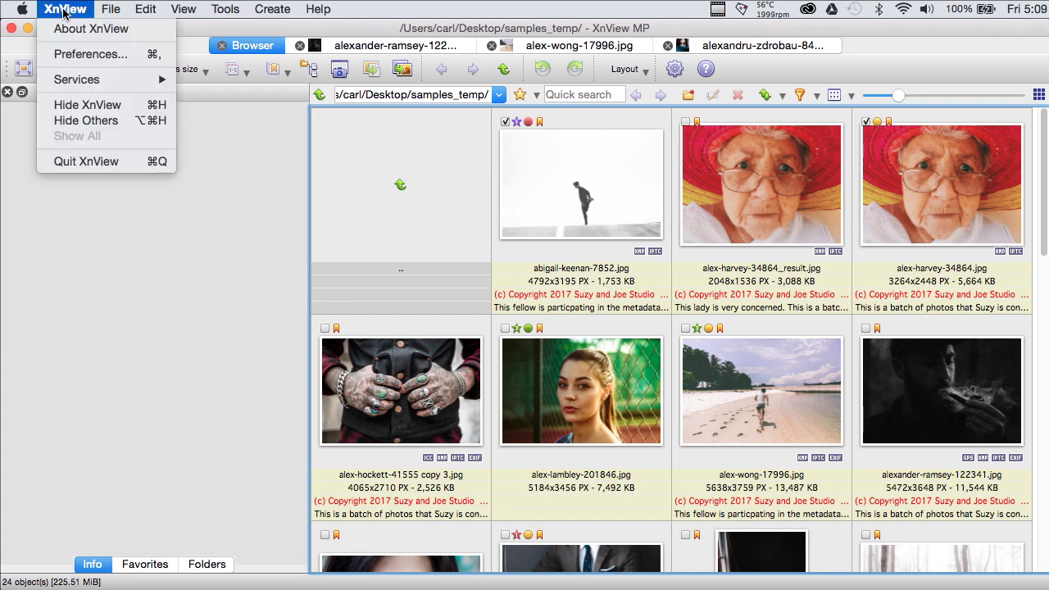
pyautogui.click(71, 55)
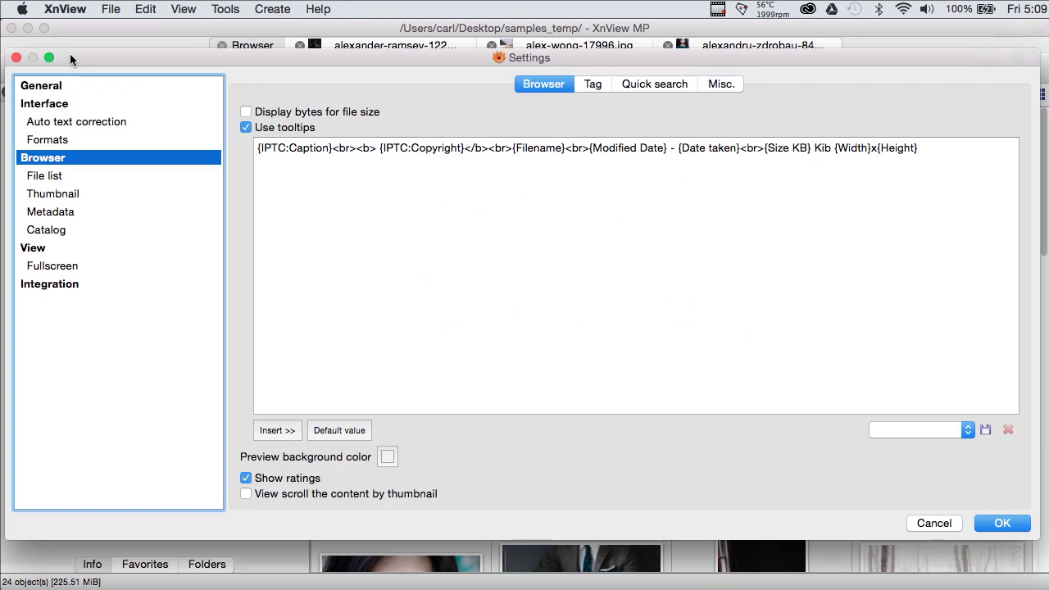
pyautogui.click(265, 155)
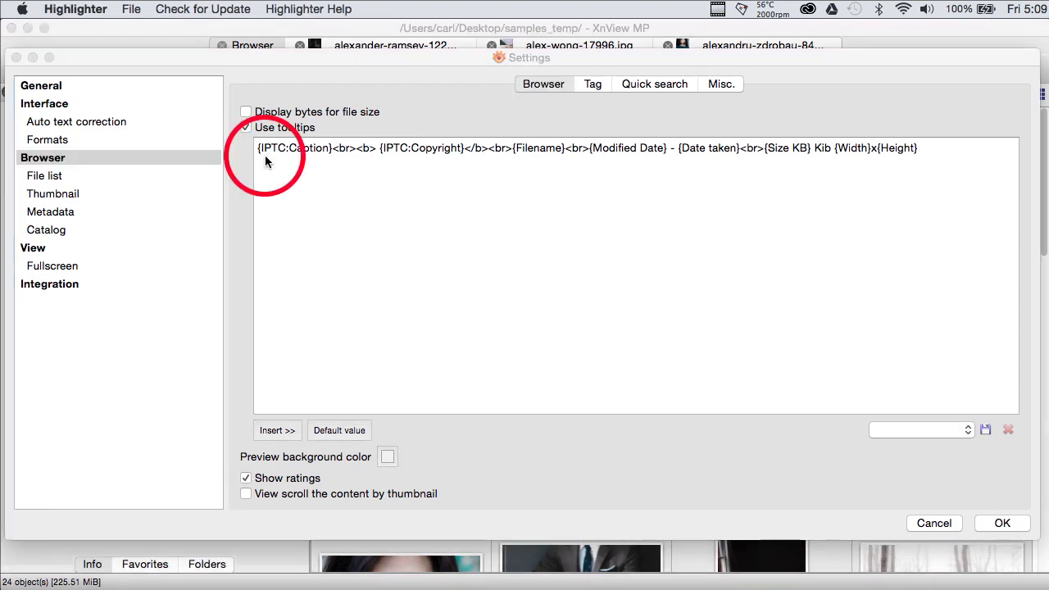
pyautogui.click(246, 128)
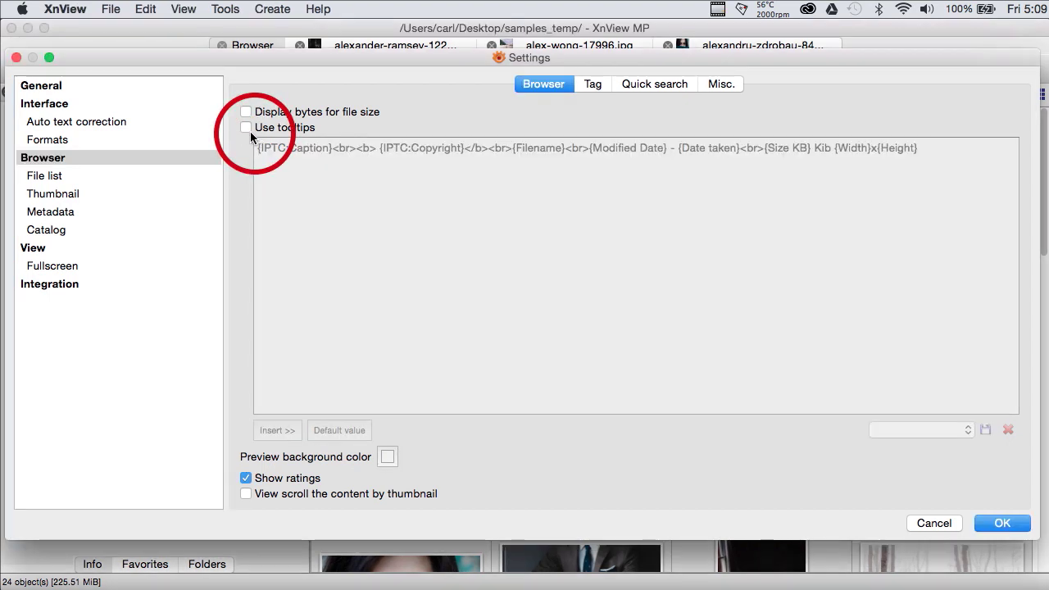
pyautogui.click(248, 129)
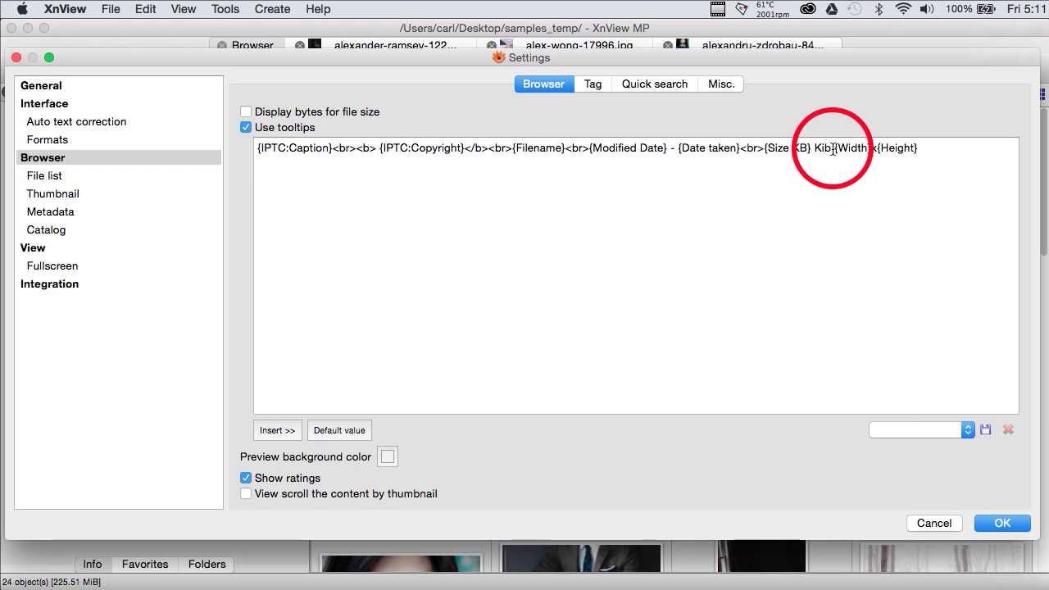
# Edit the tooltip template's size line to read '{Size KB} KB {Width}x{Height}'
pyautogui.moveTo(830, 148); pyautogui.dragTo(822, 148)
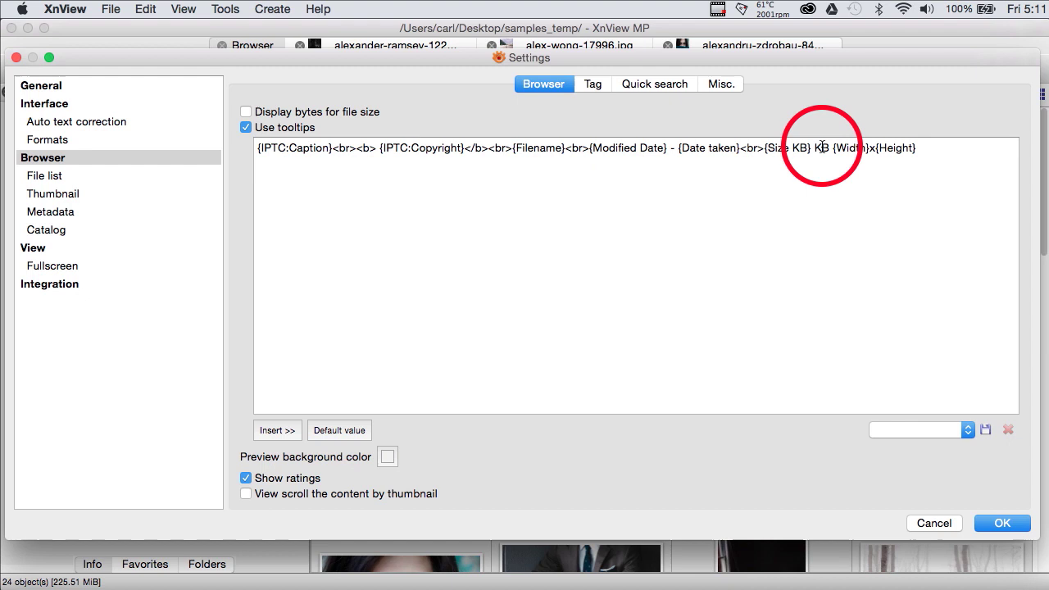
pyautogui.write('B')
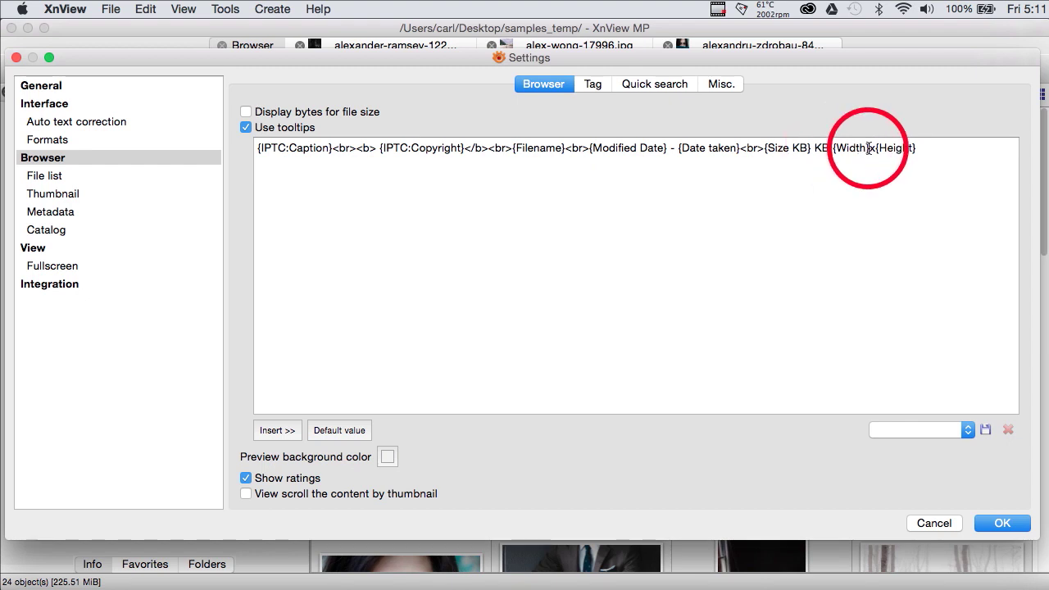
pyautogui.click(871, 147)
pyautogui.write('x')
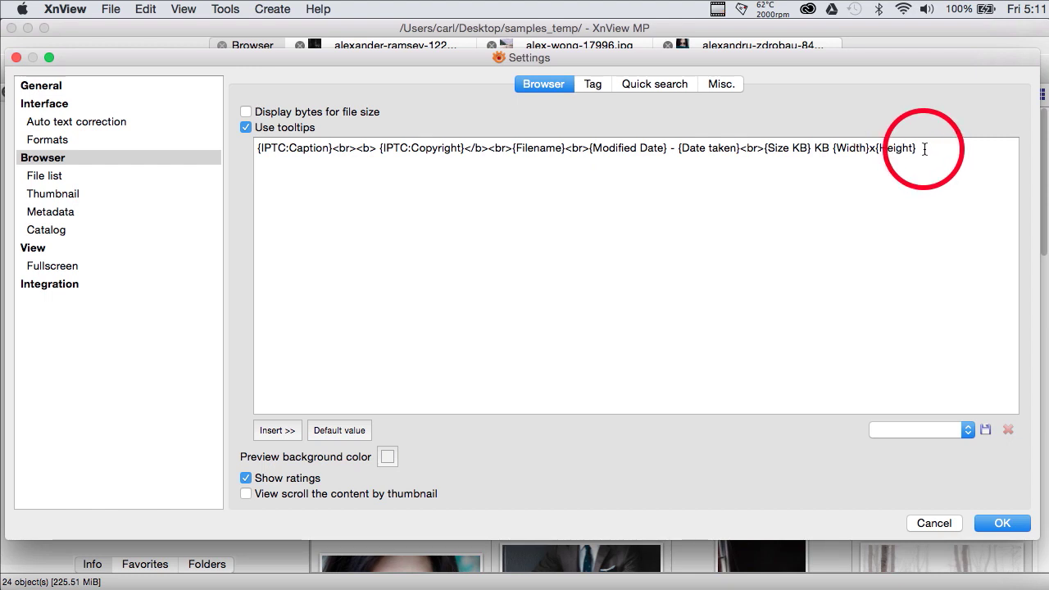
pyautogui.click(924, 149)
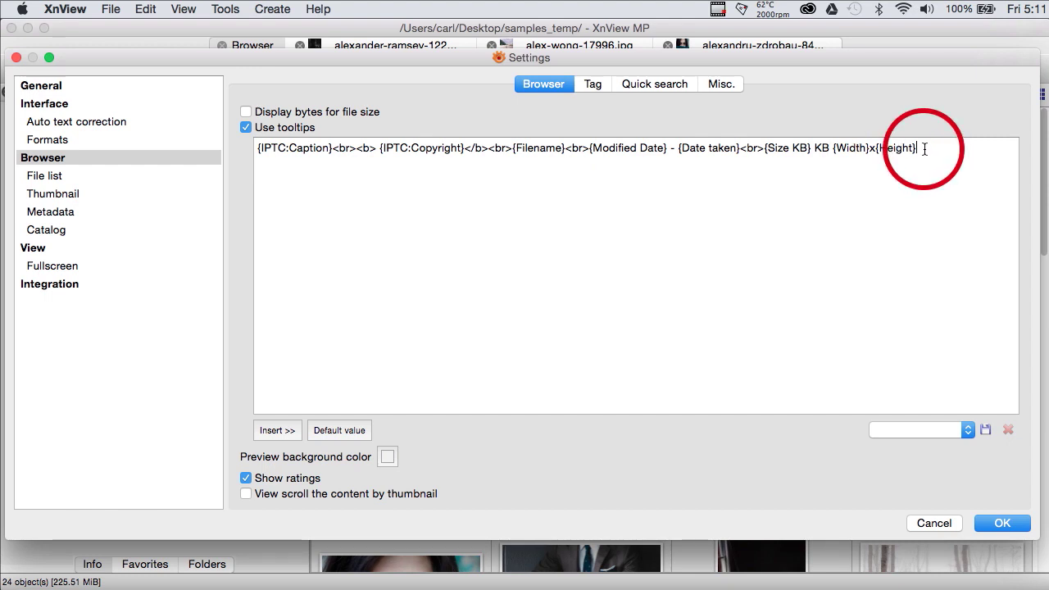
# Insert the {Color label} variable into the tooltip template, prefixed with 'Color:'
pyautogui.click(278, 432)
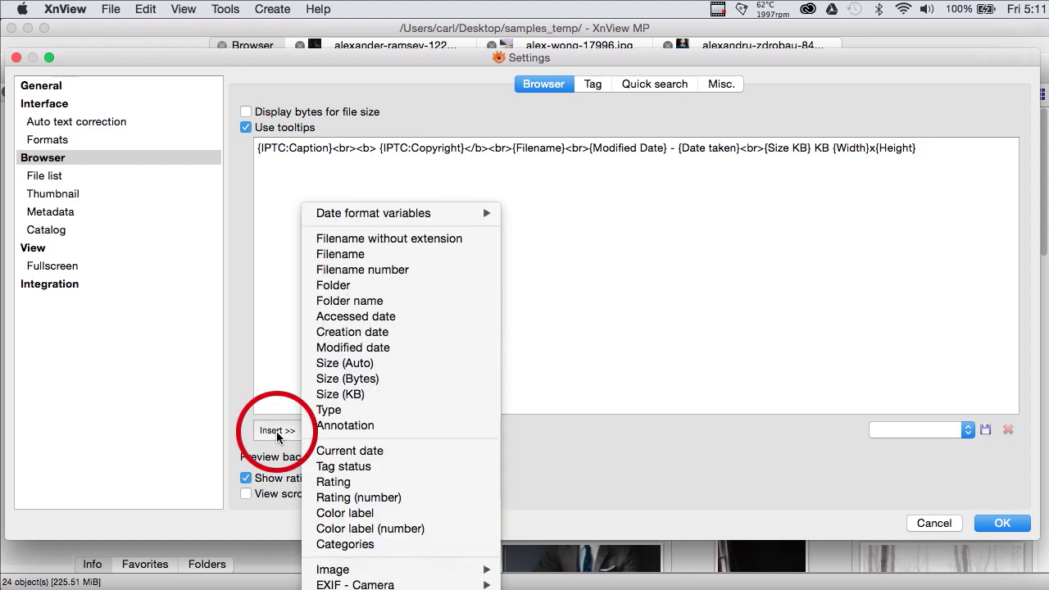
pyautogui.click(348, 514)
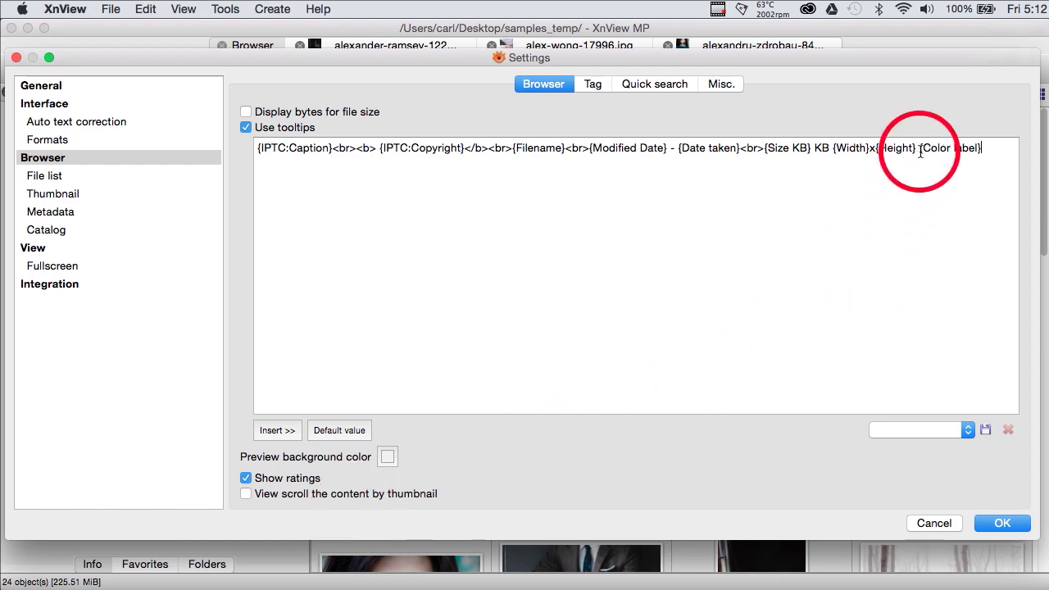
pyautogui.click(919, 194)
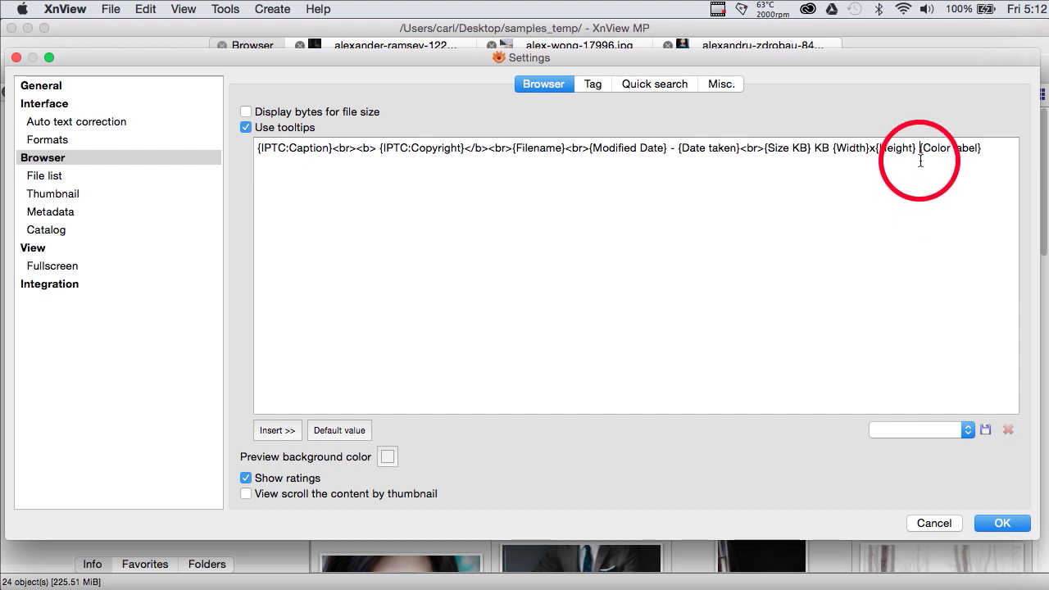
pyautogui.write('Color')
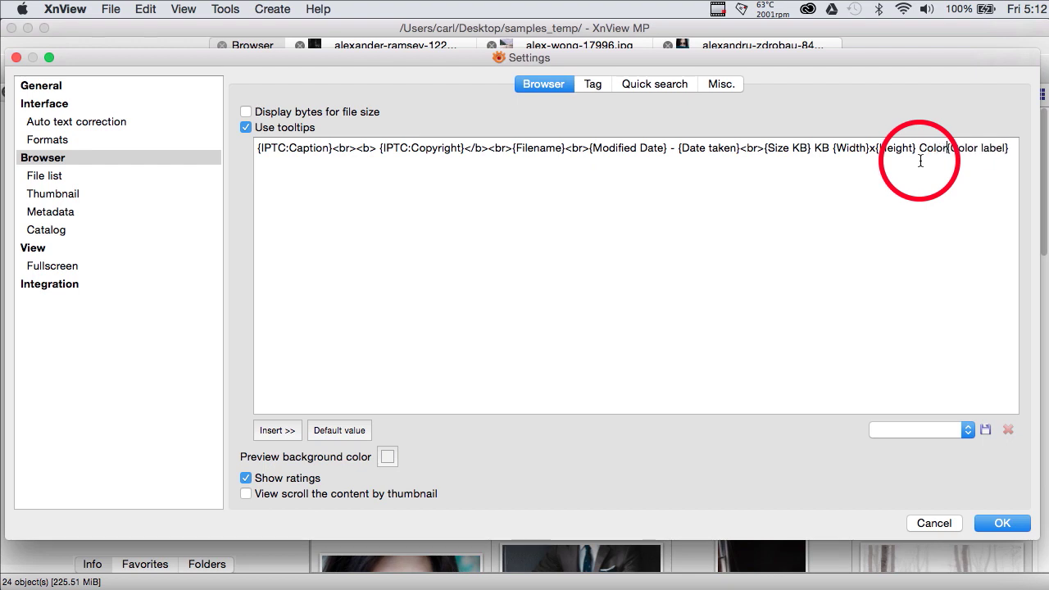
pyautogui.write(':')
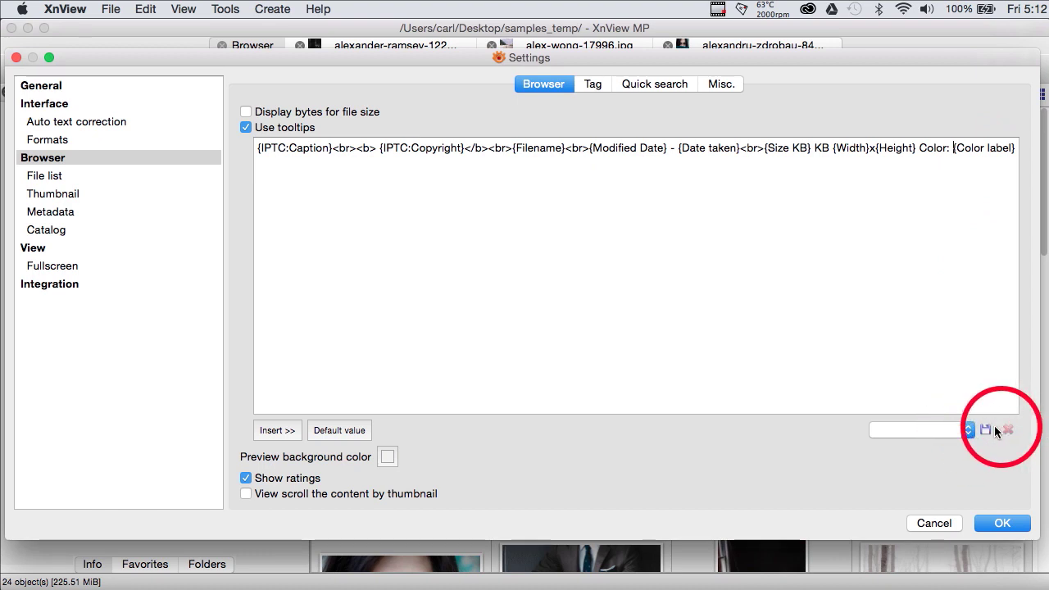
# Check the saved tooltip presets without choosing one, then apply the settings
pyautogui.click(968, 431)
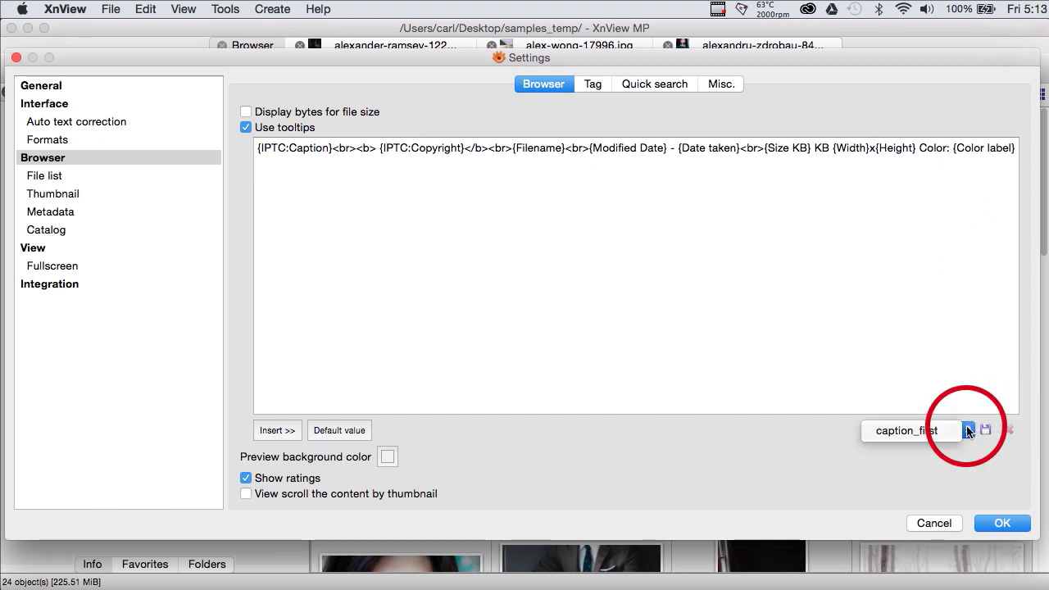
pyautogui.click(973, 394)
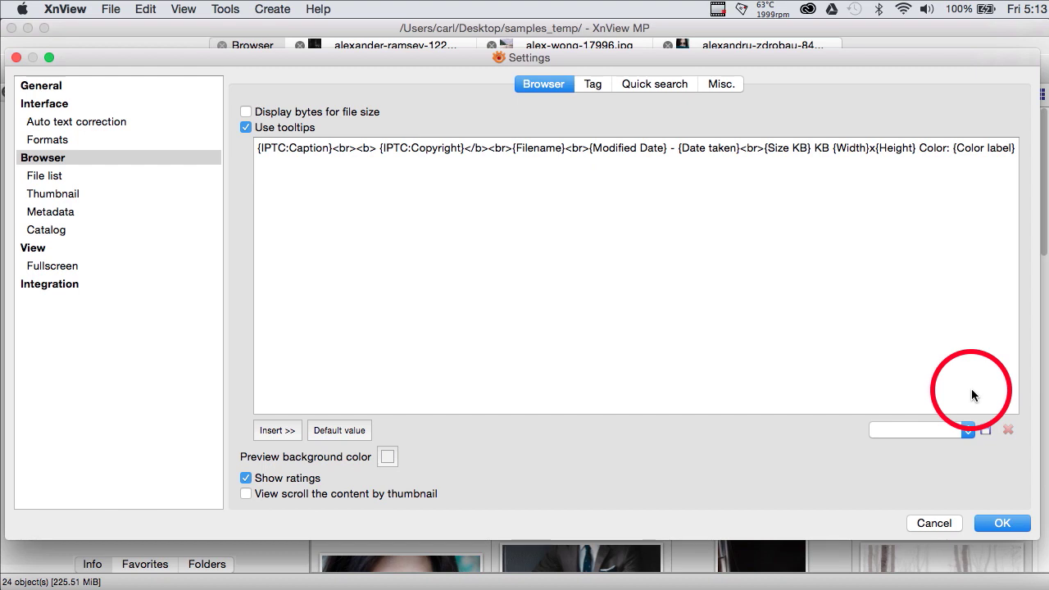
pyautogui.click(1003, 523)
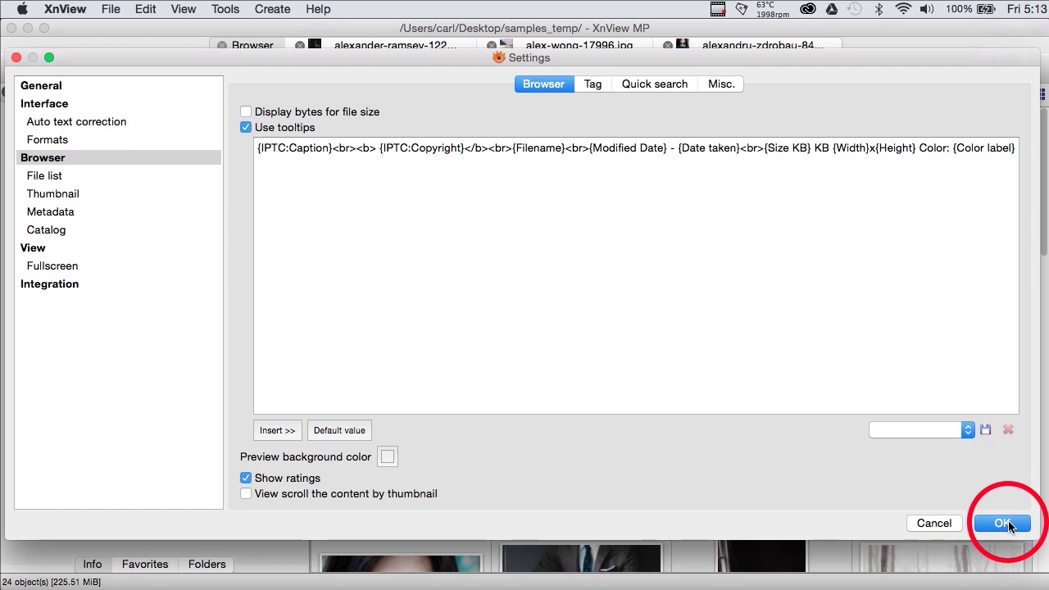
# Back in the browser, select abigail-keenan-7852.jpg to show its properties, Excellent rating and Red label
pyautogui.click(1004, 523)
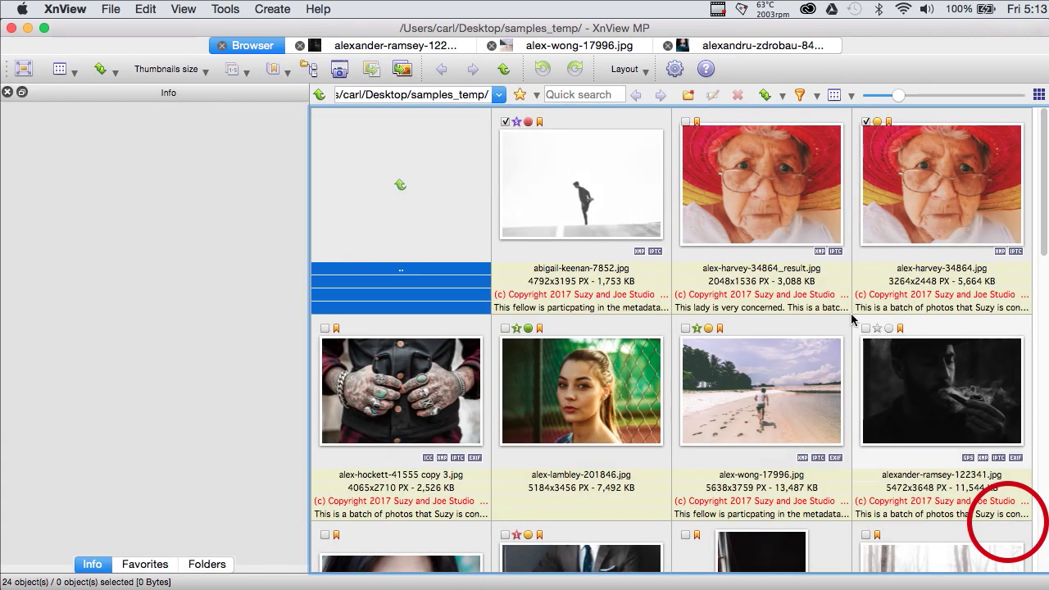
pyautogui.moveTo(771, 260)
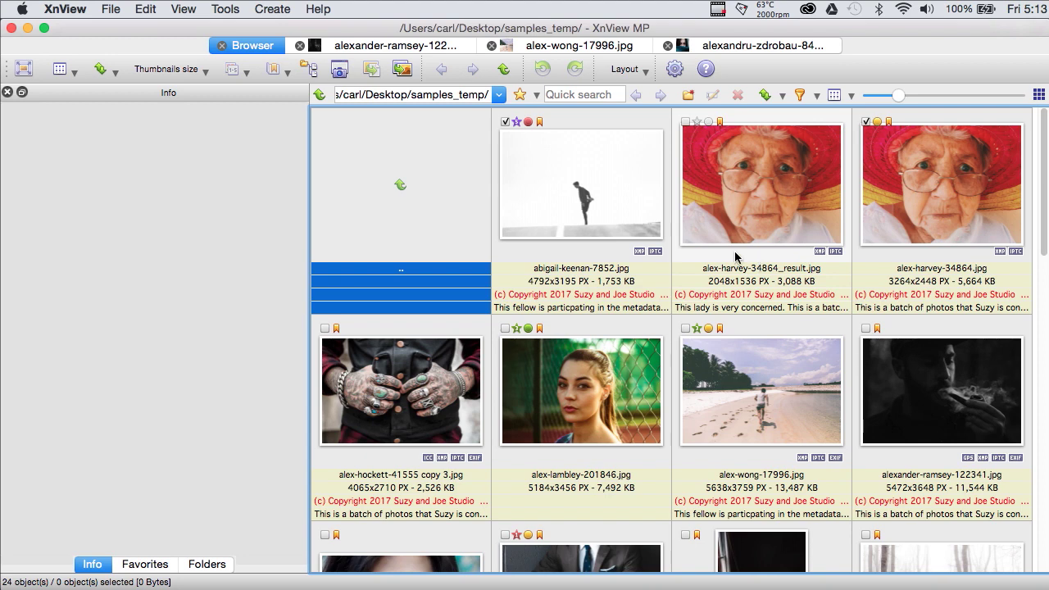
pyautogui.click(605, 200)
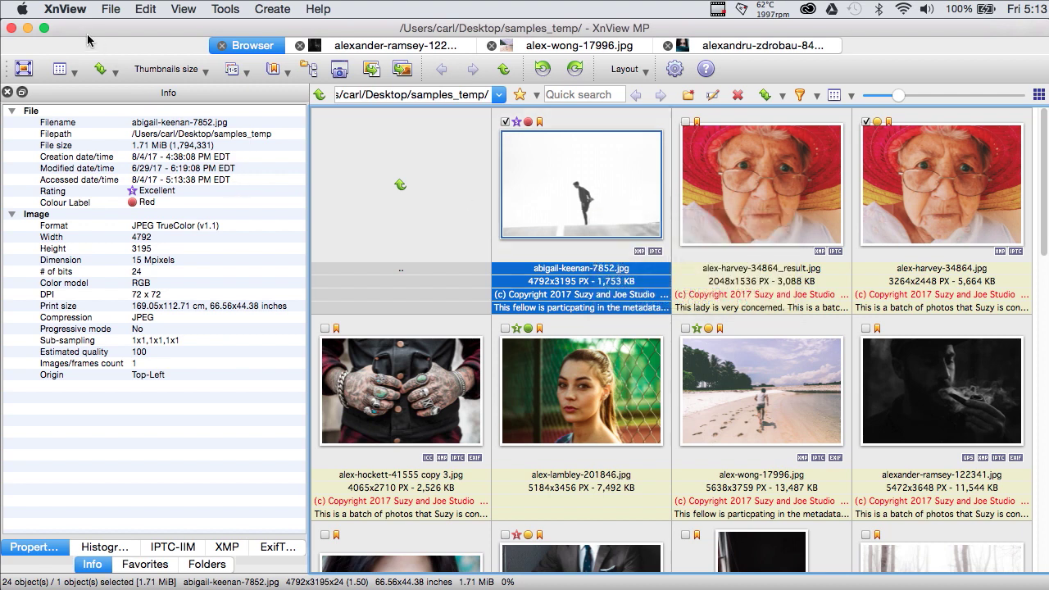
pyautogui.click(70, 13)
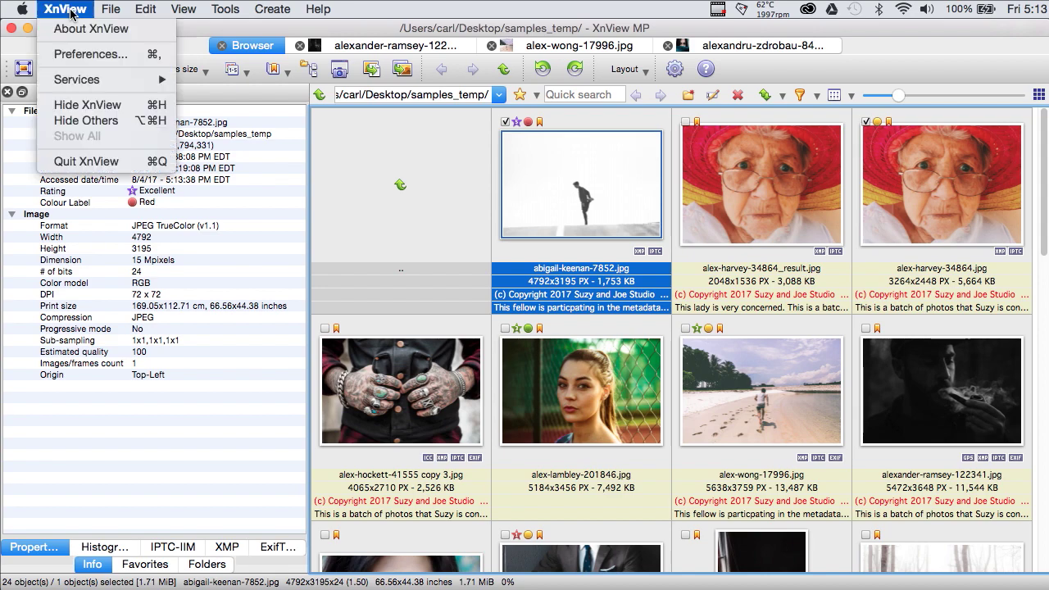
# Load the caption_first tooltip preset in Preferences and apply it
pyautogui.click(74, 54)
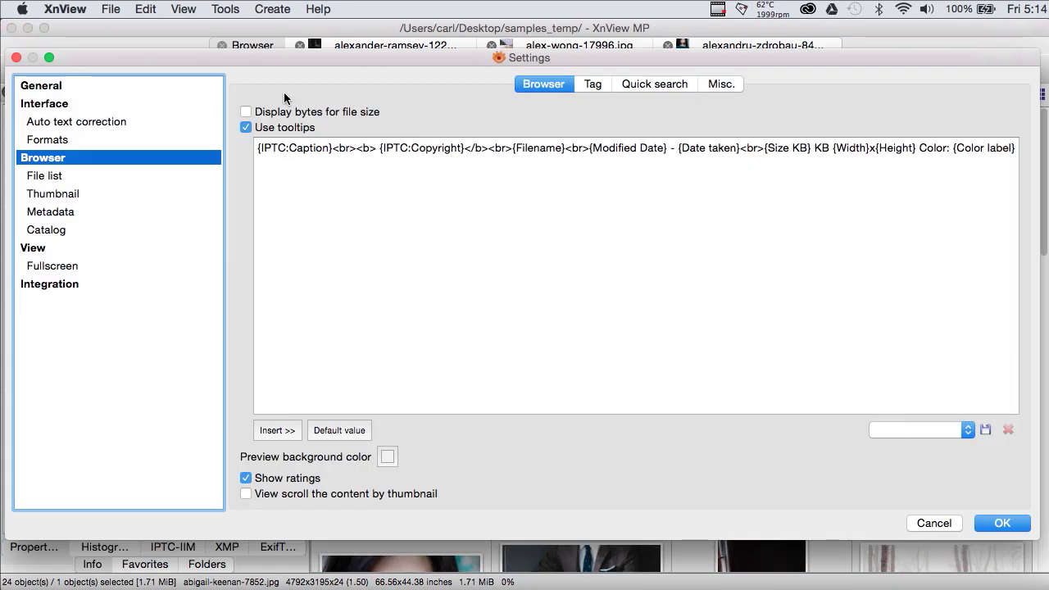
pyautogui.click(962, 431)
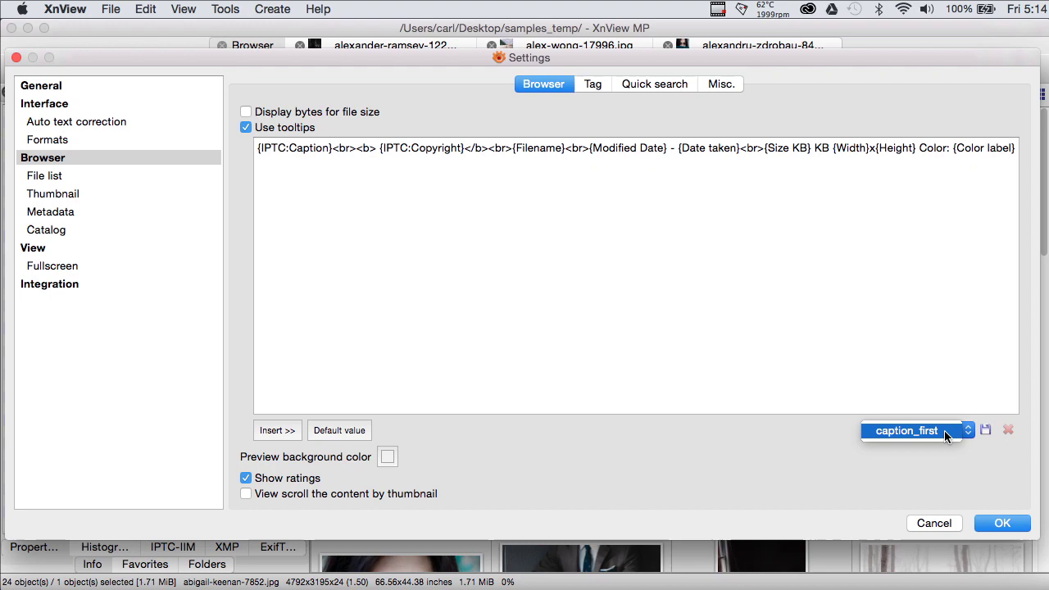
pyautogui.click(944, 431)
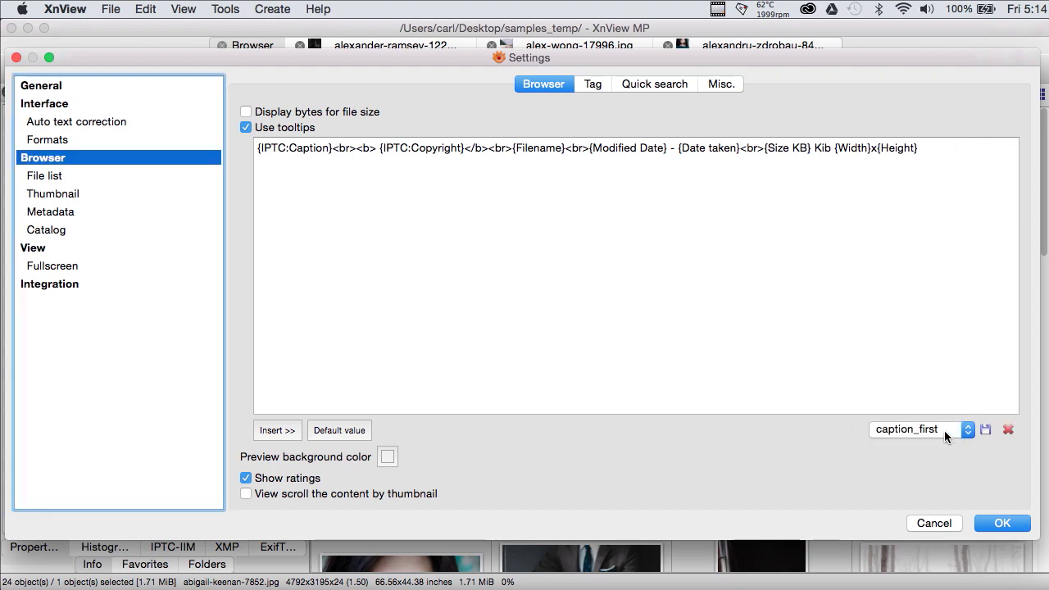
pyautogui.click(1003, 524)
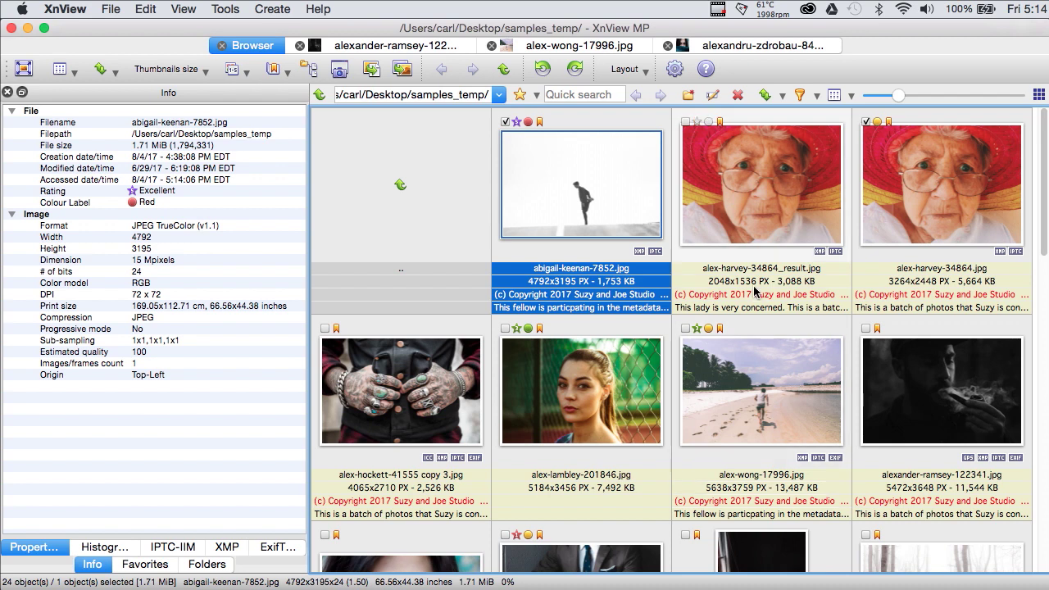
pyautogui.moveTo(755, 291)
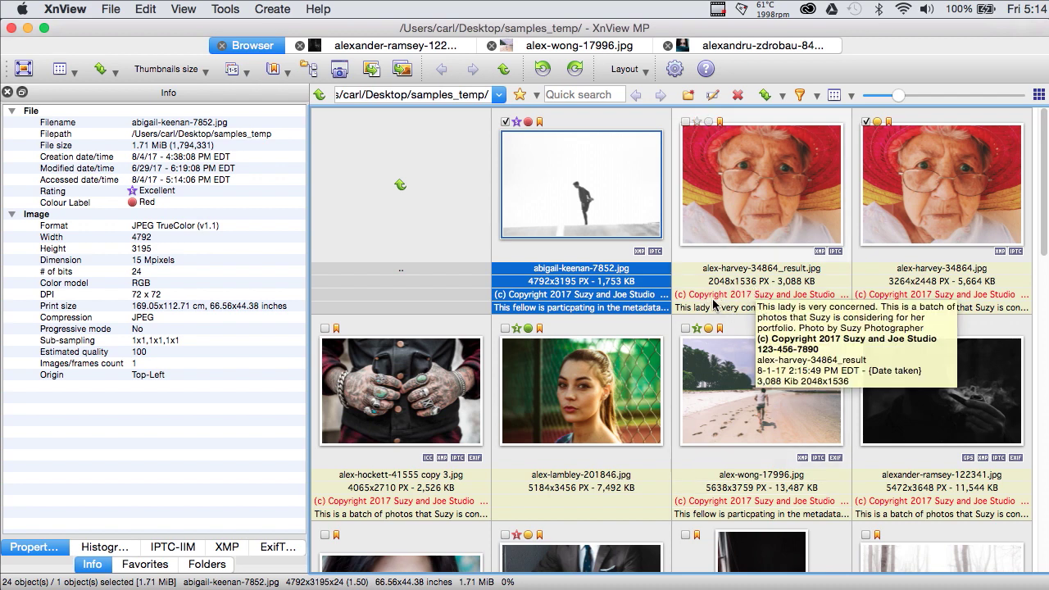
pyautogui.click(72, 11)
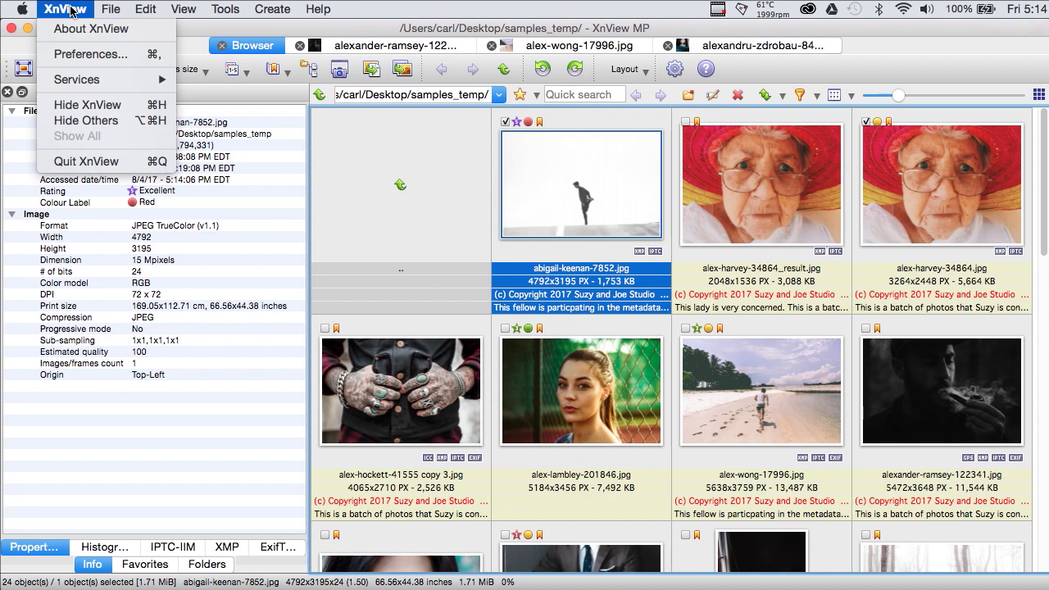
# In Preferences > Thumbnail > Labels, add IPTC: Keywords to the thumbnail label fields
pyautogui.click(72, 57)
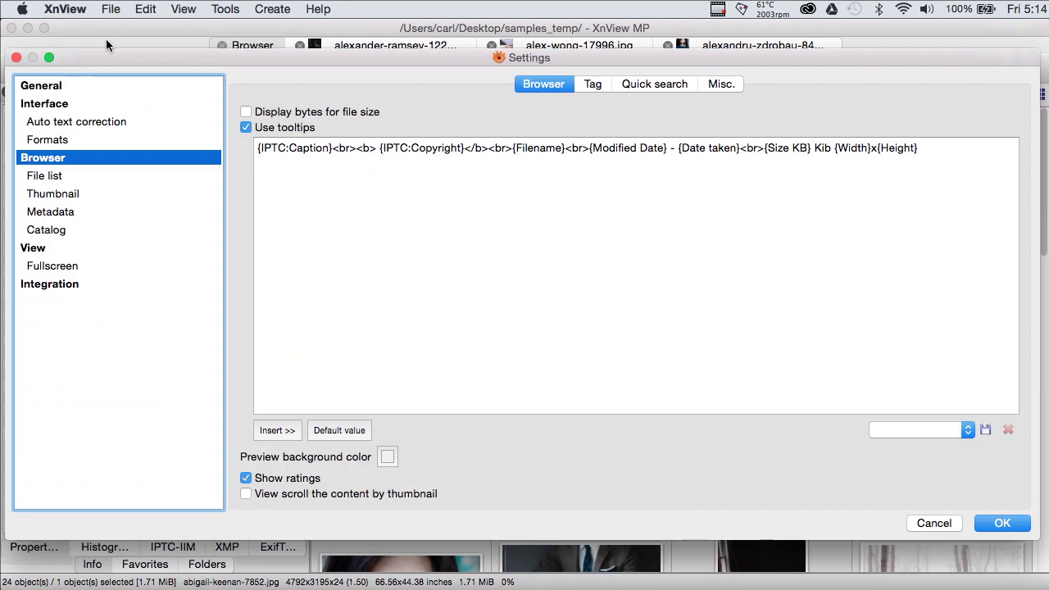
pyautogui.click(68, 197)
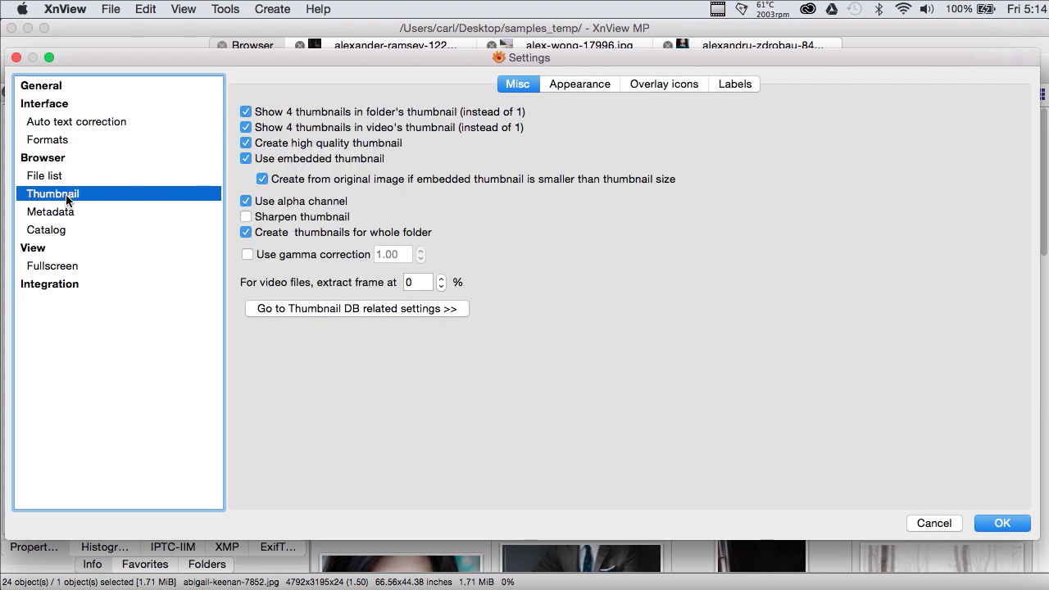
pyautogui.click(738, 85)
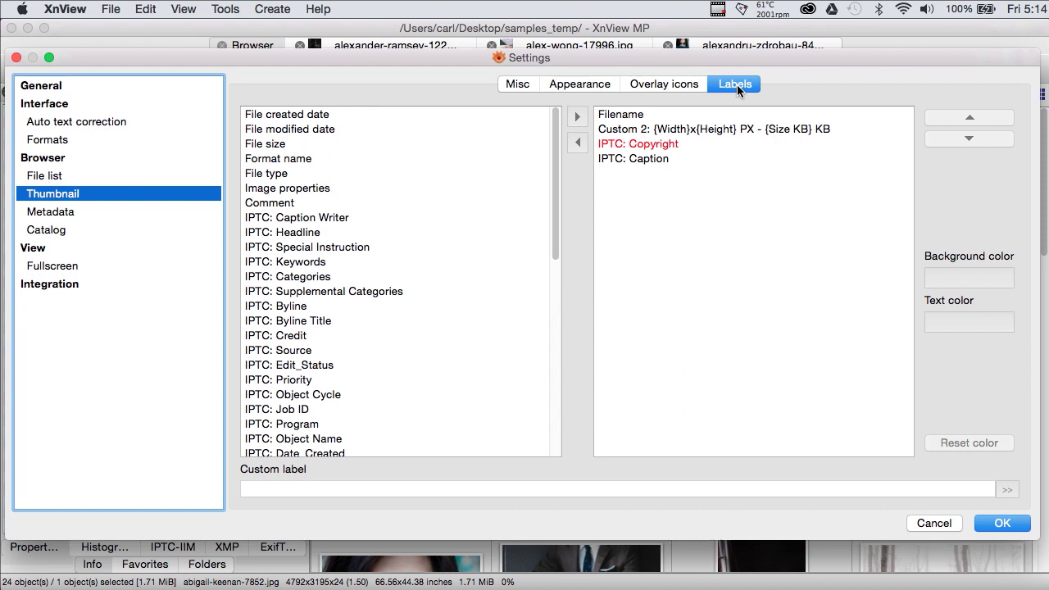
pyautogui.click(338, 280)
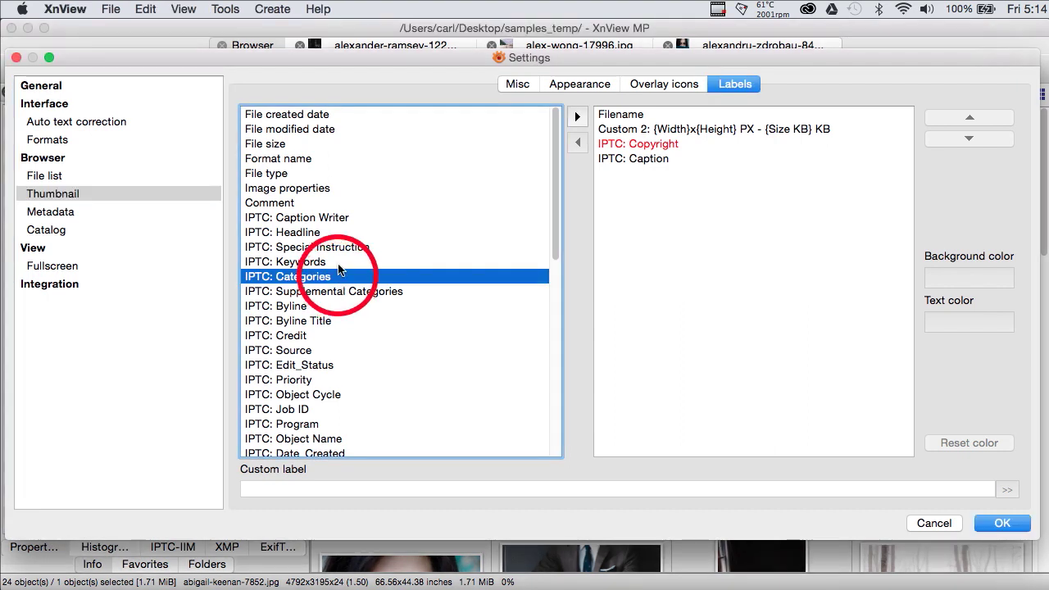
pyautogui.click(309, 175)
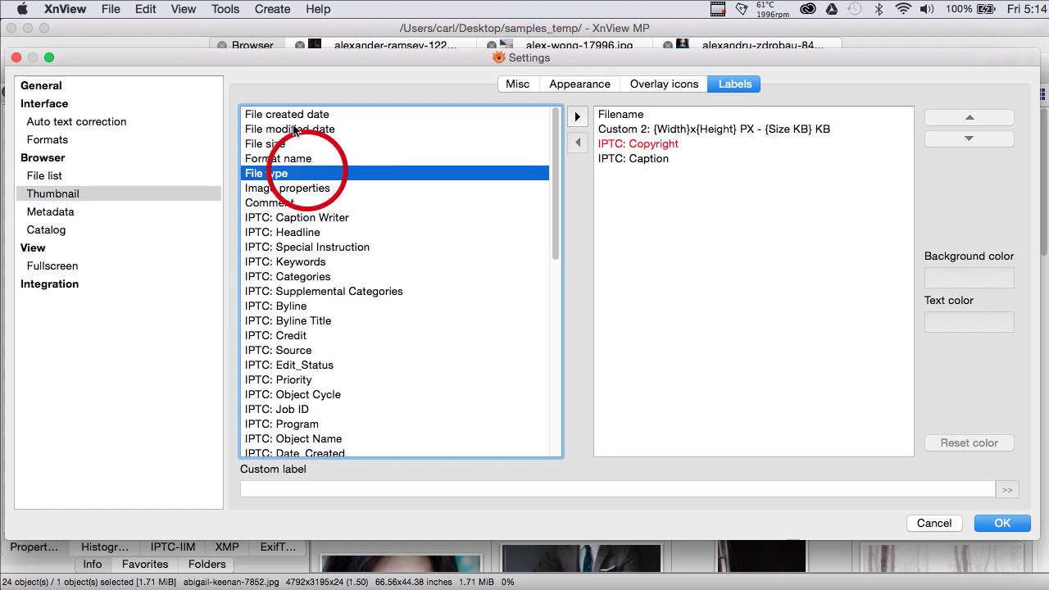
pyautogui.click(292, 130)
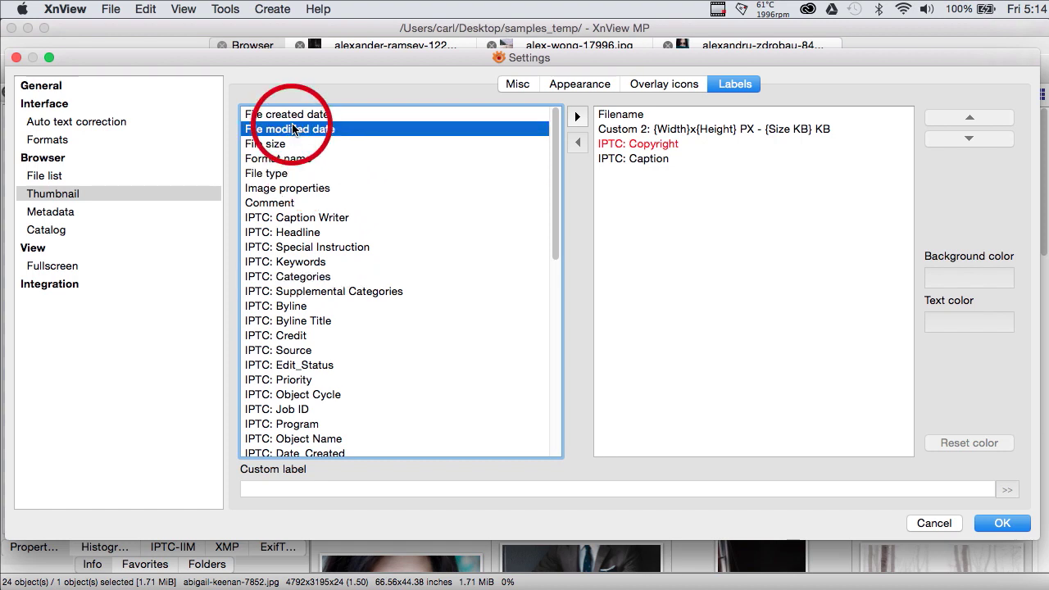
pyautogui.click(302, 369)
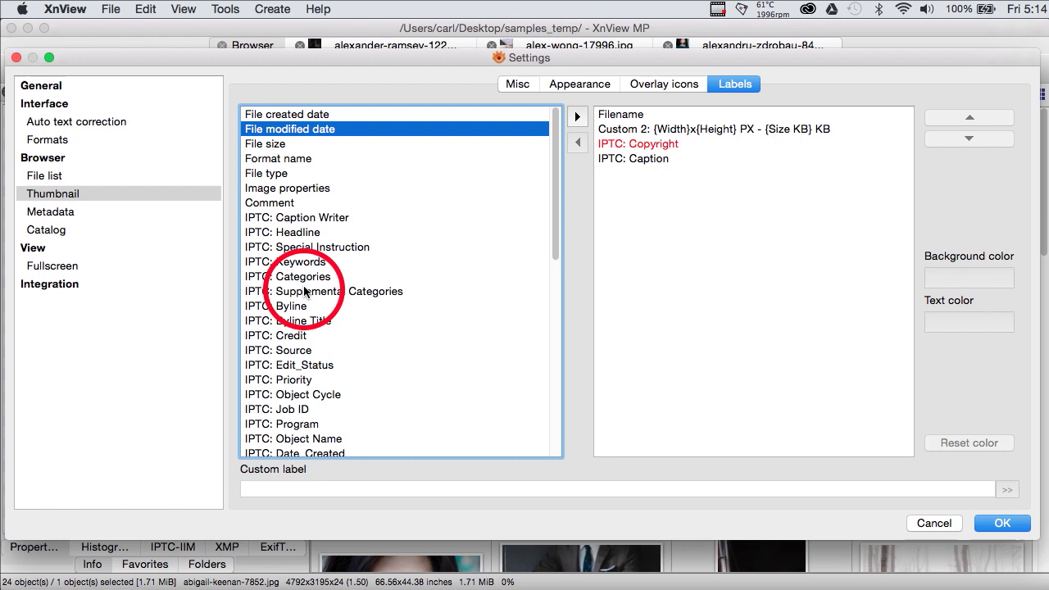
pyautogui.click(301, 264)
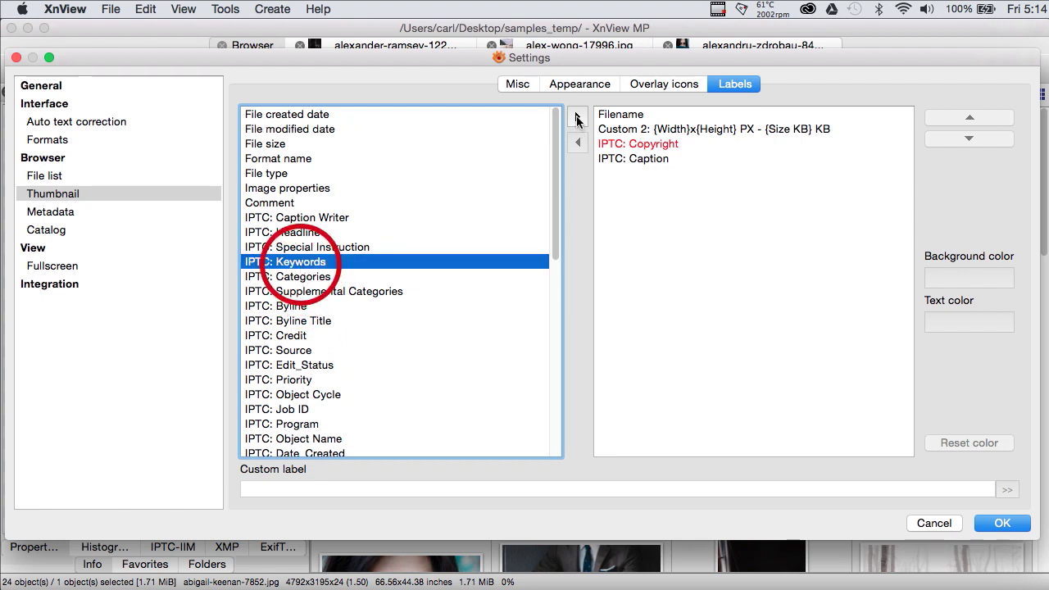
pyautogui.click(577, 116)
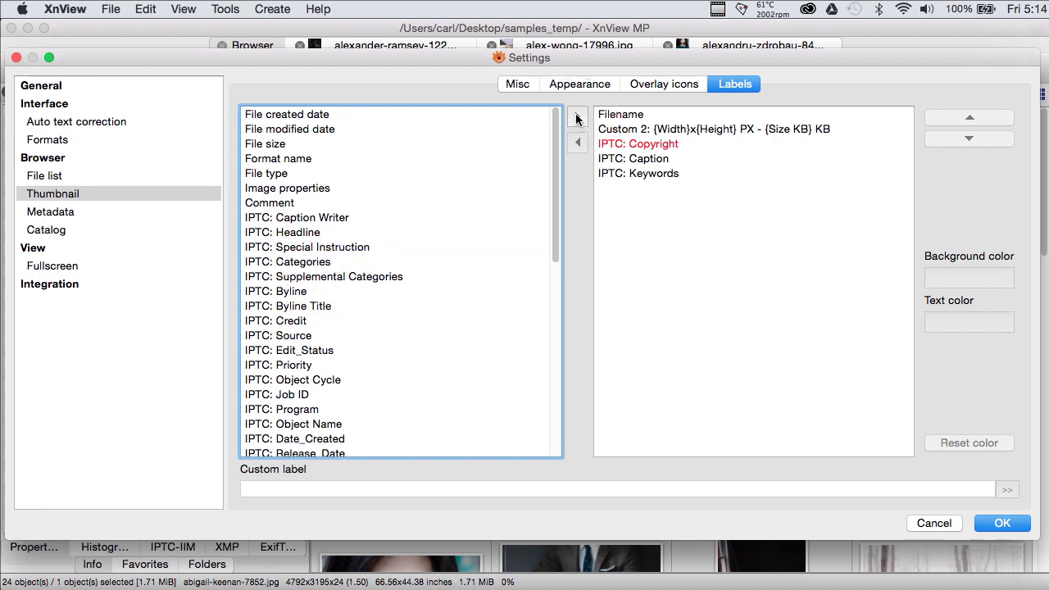
pyautogui.click(642, 129)
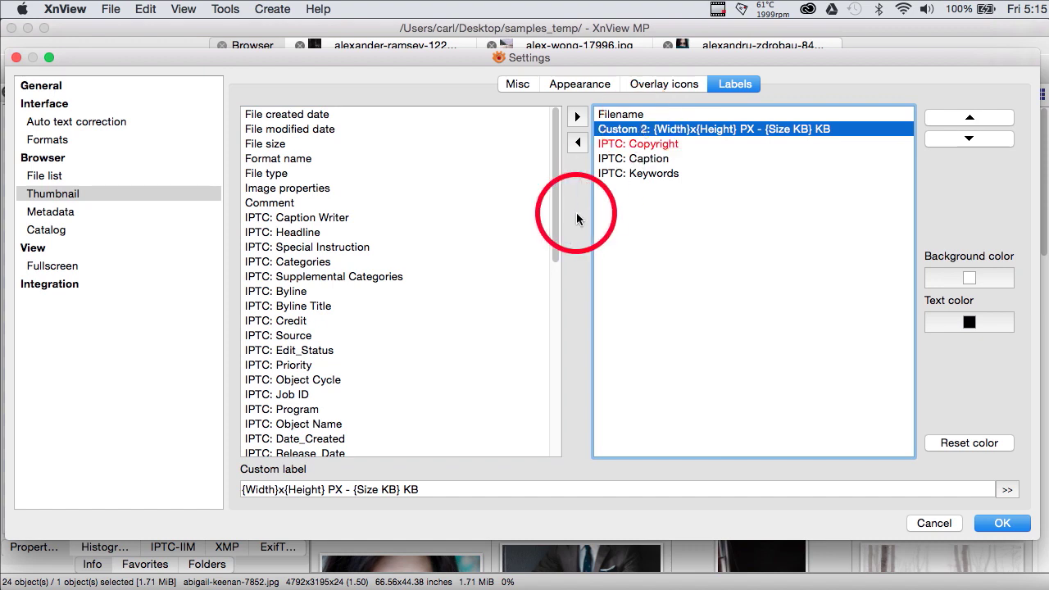
pyautogui.click(558, 197)
pyautogui.moveTo(559, 193); pyautogui.dragTo(570, 402)
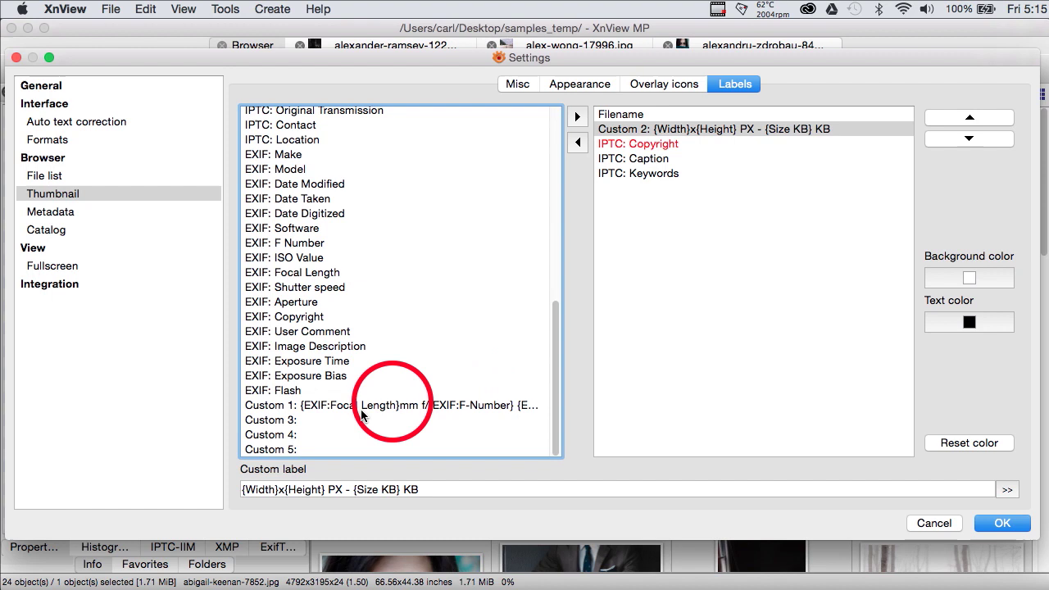
pyautogui.click(309, 406)
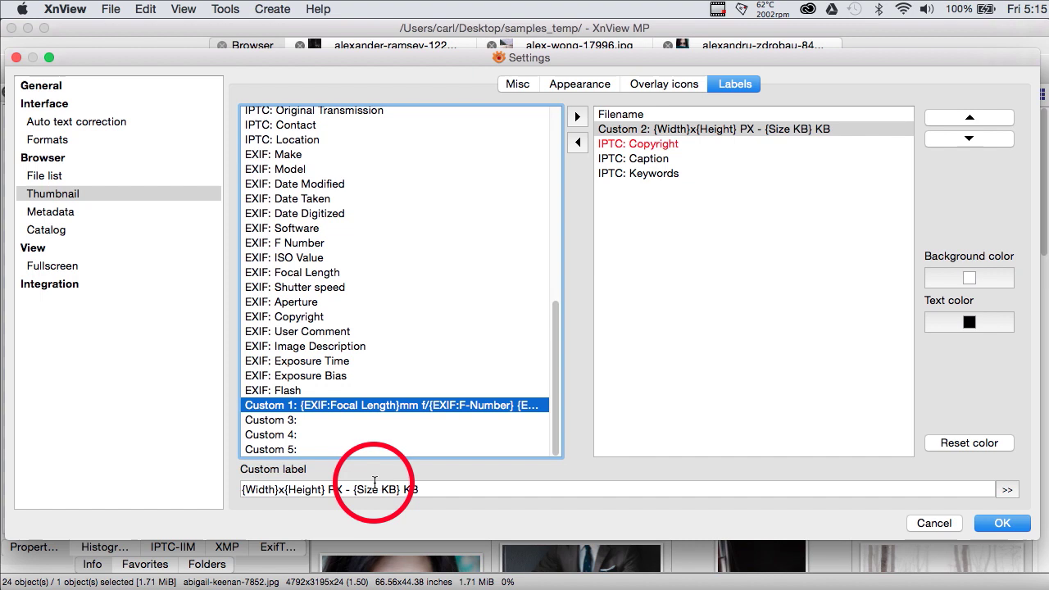
pyautogui.click(1007, 489)
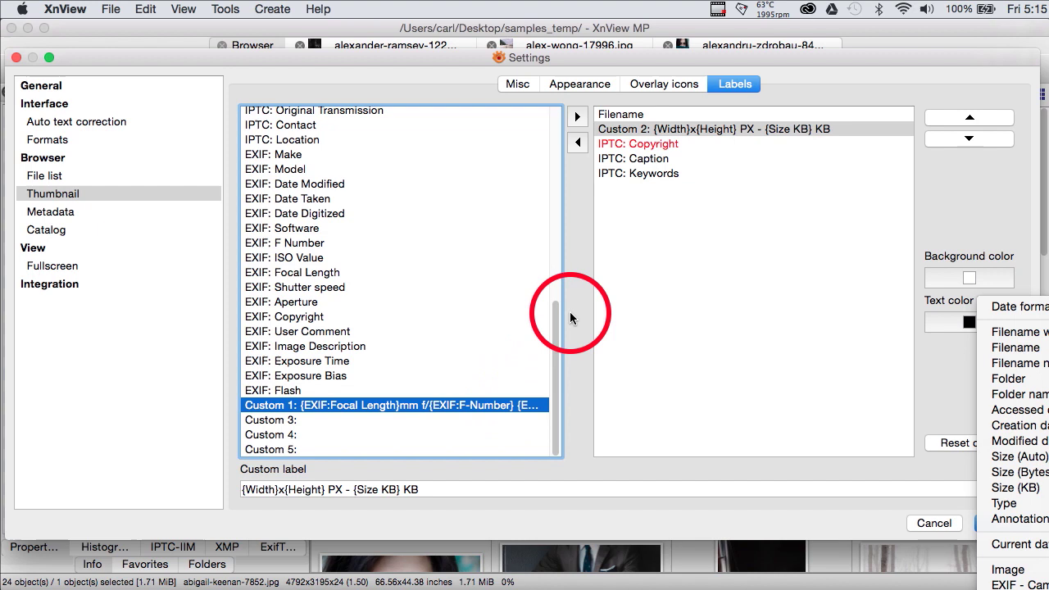
pyautogui.click(653, 151)
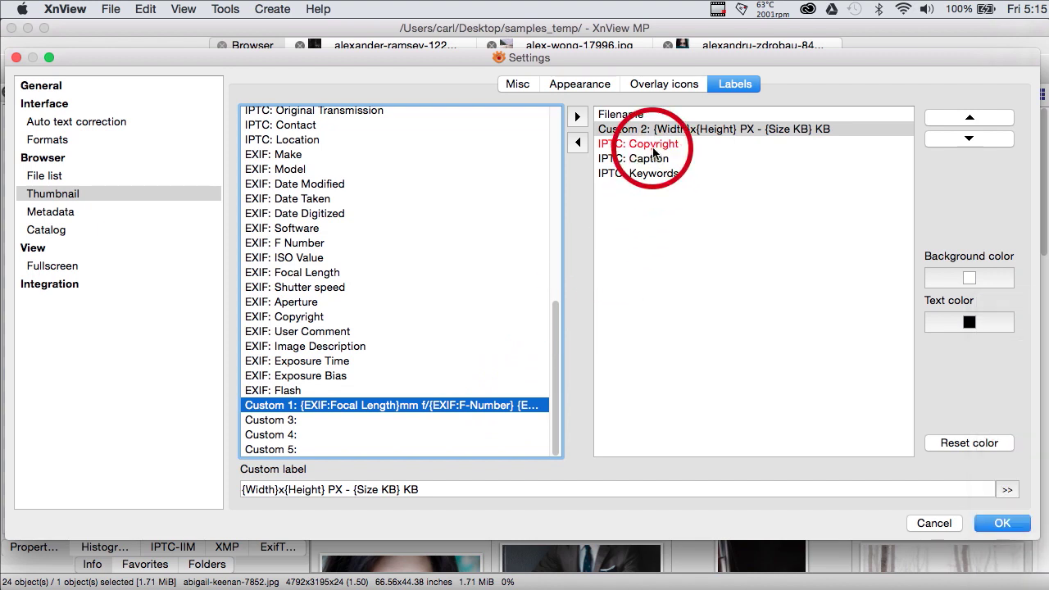
pyautogui.click(653, 151)
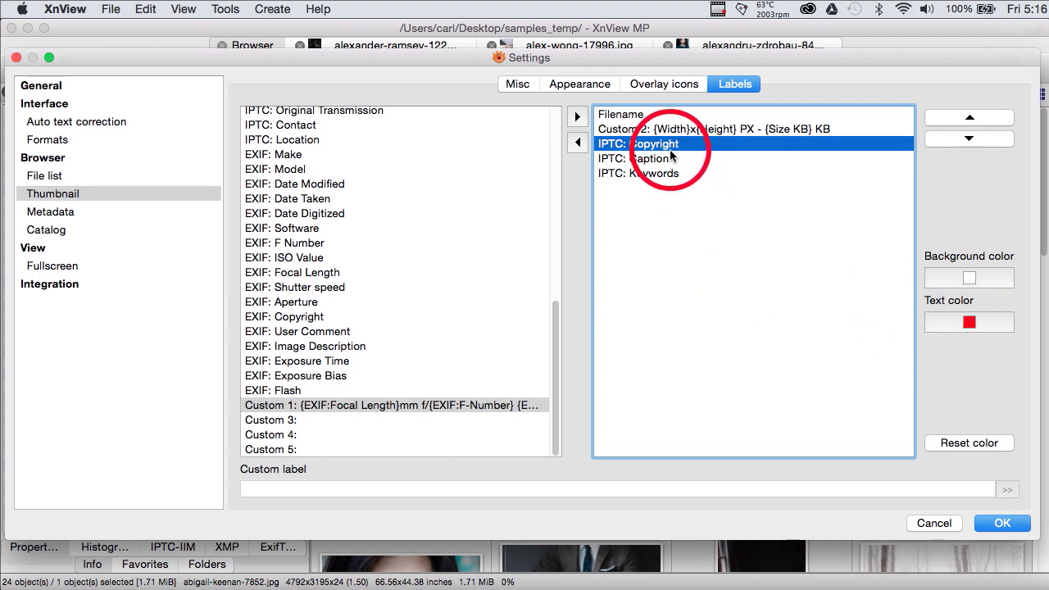
pyautogui.click(973, 119)
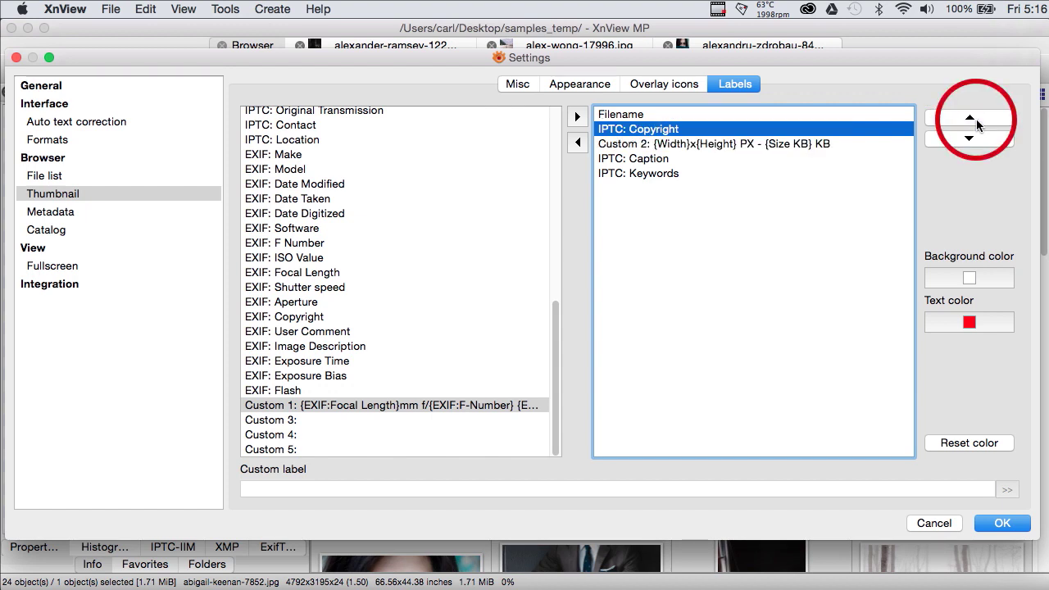
pyautogui.click(971, 140)
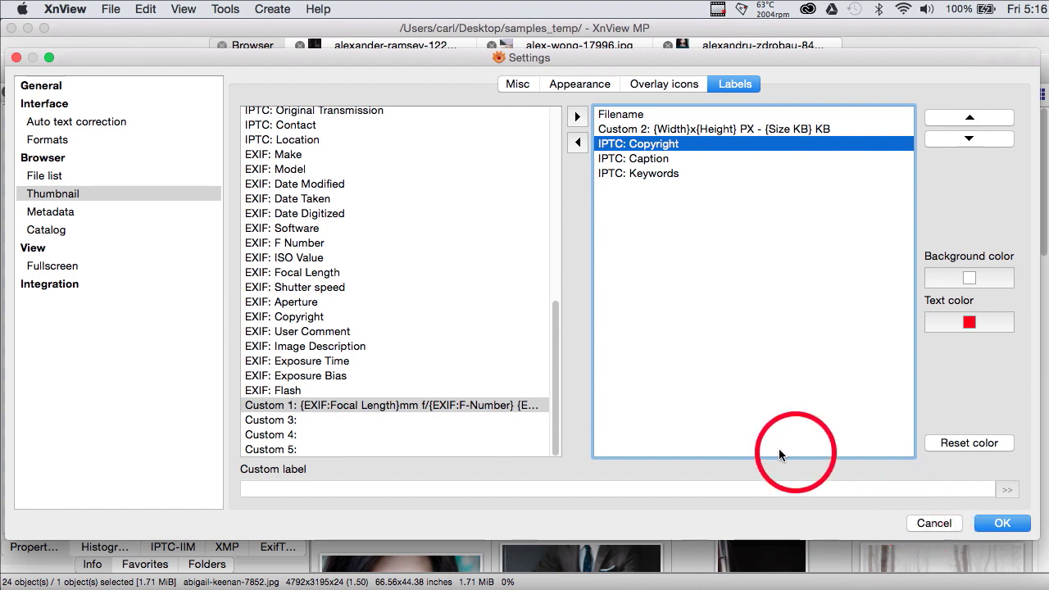
pyautogui.click(53, 193)
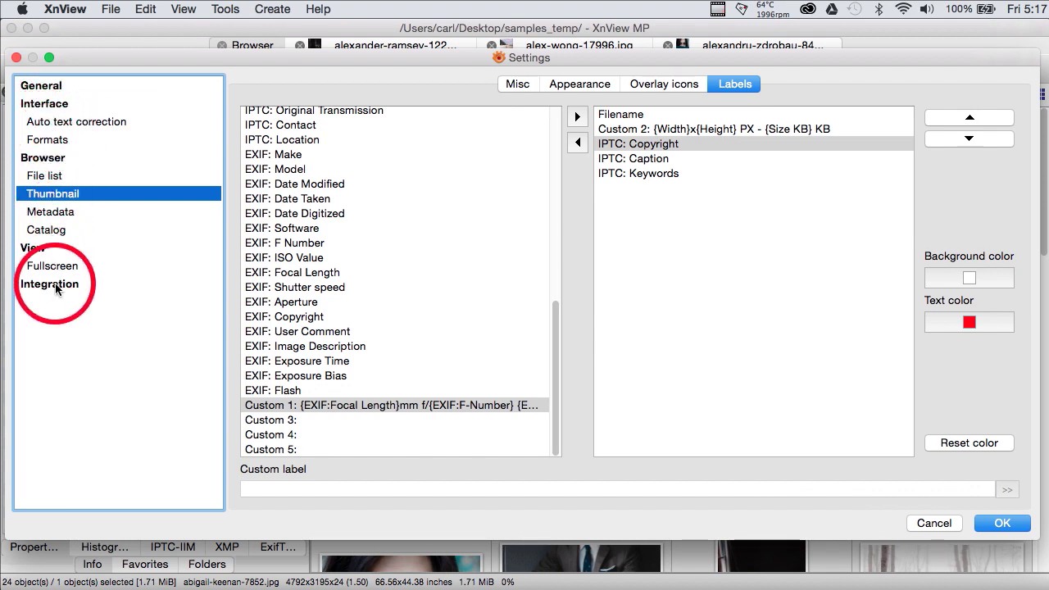
# Show the Metadata Labels settings with colour labels Red, Yellow, Green, Blue and Purple
pyautogui.click(55, 215)
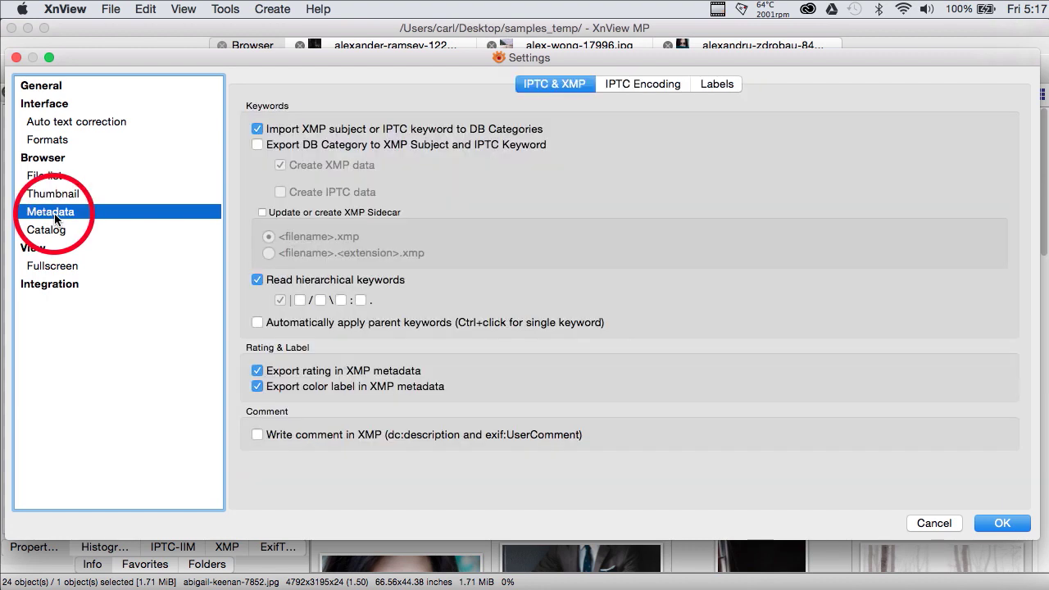
pyautogui.click(717, 84)
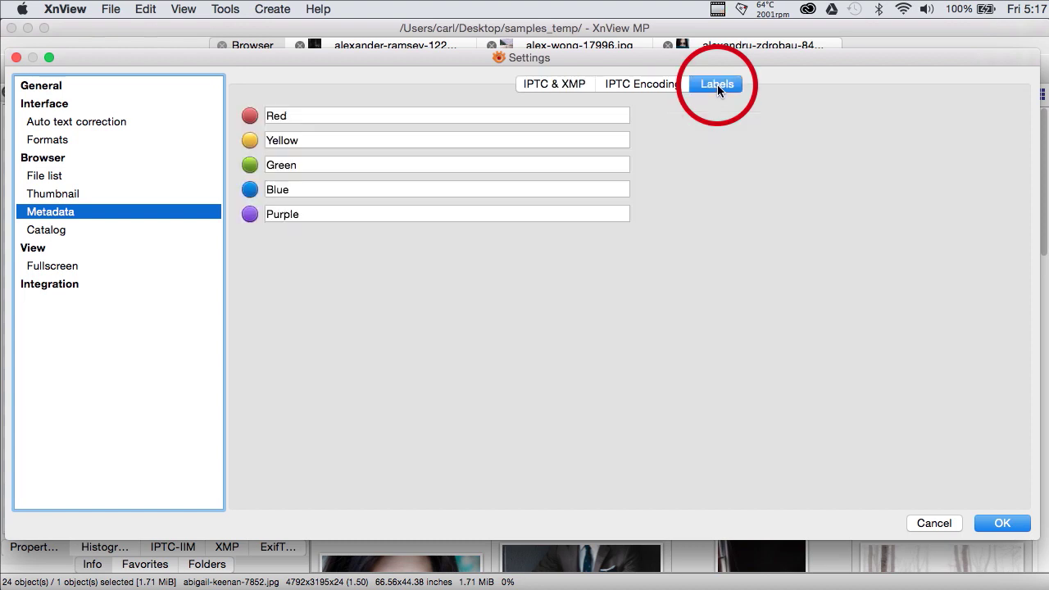
# Cancel the Settings dialog to return to the samples_temp thumbnail browser
pyautogui.click(932, 522)
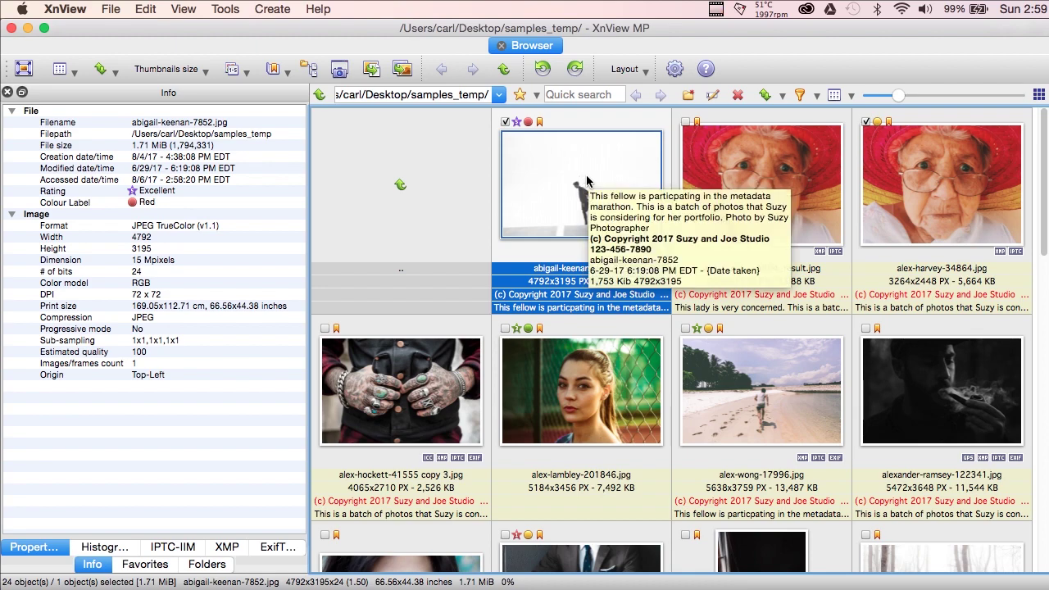
# Select all 24 images and start a File listing from the Create menu
pyautogui.scroll(-10, 402, 447)
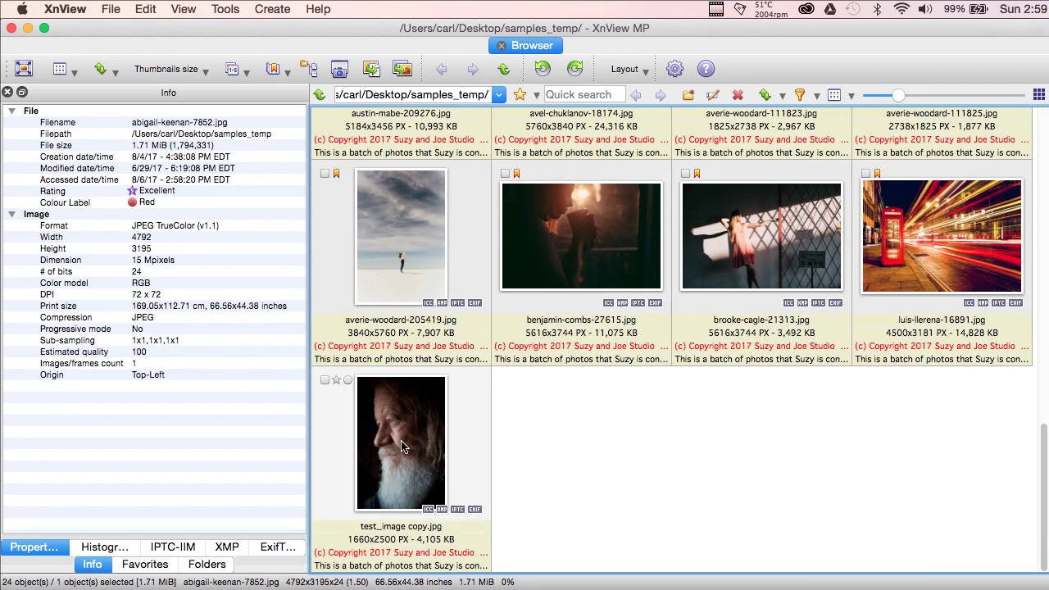
pyautogui.press('super+a')
pyautogui.scroll(10, 492, 394)
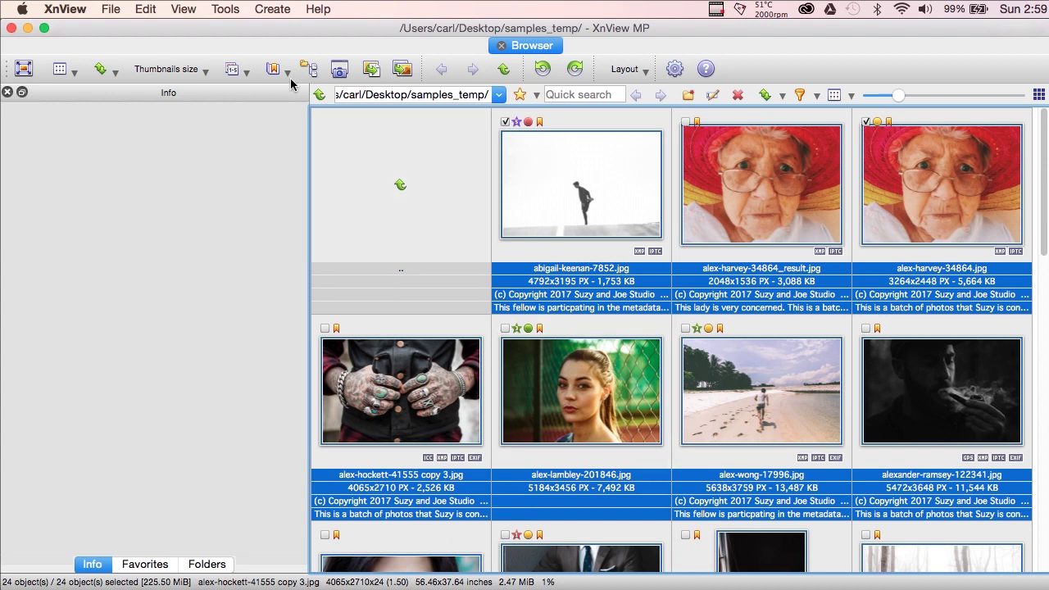
pyautogui.click(273, 10)
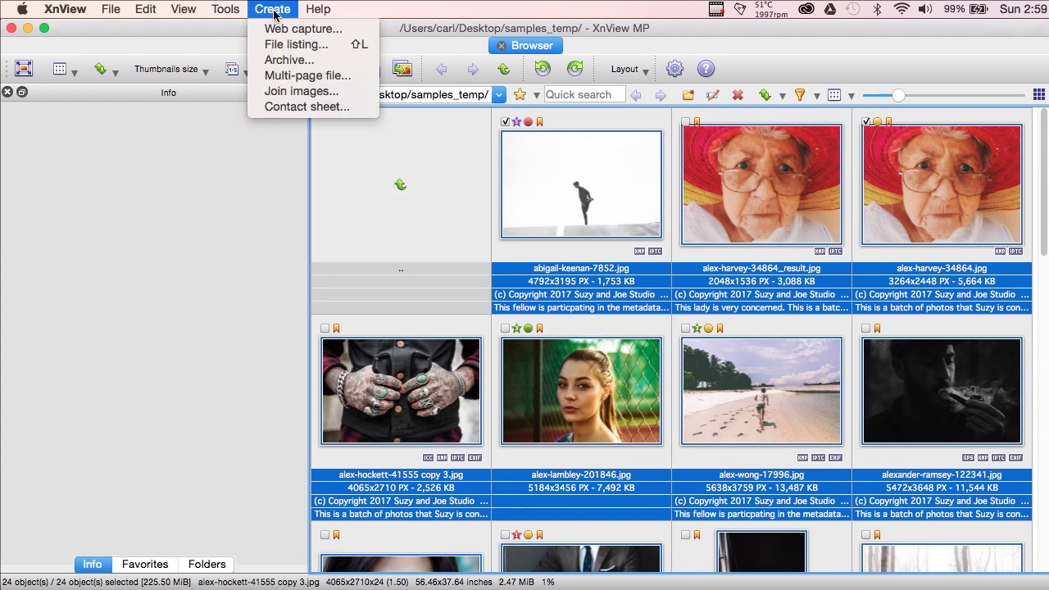
pyautogui.click(286, 45)
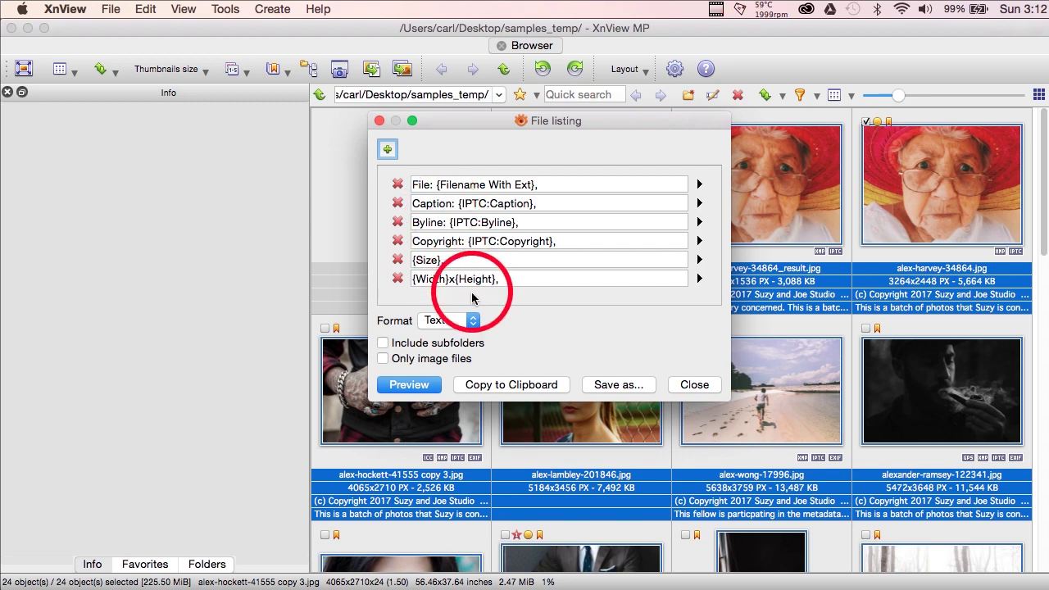
pyautogui.click(474, 318)
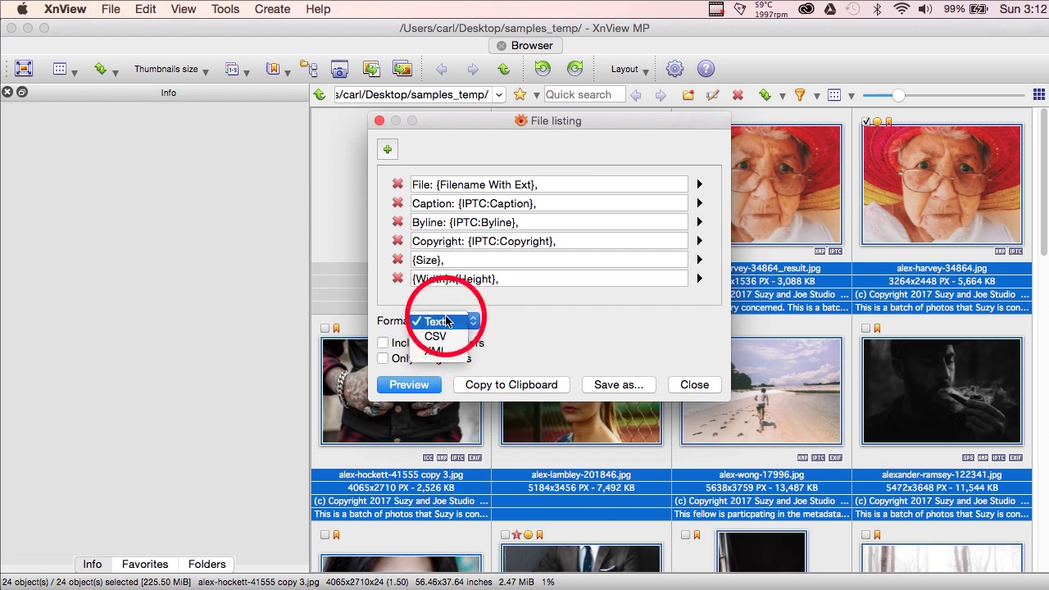
pyautogui.click(446, 321)
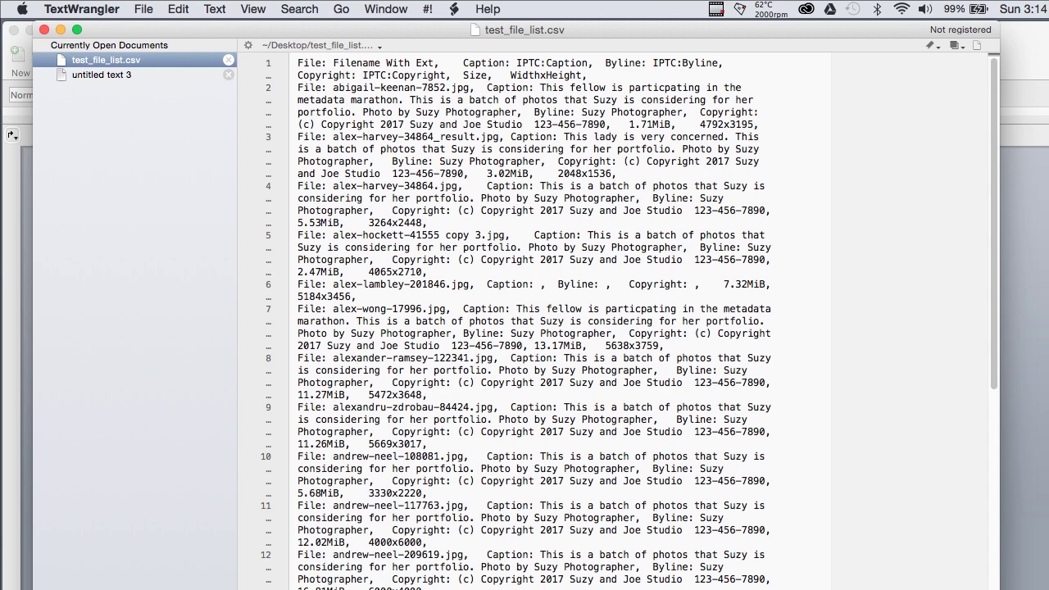
# Switch to Excel to view test_file_list.xlsx with the listing in columns A–F
pyautogui.press('super+Tab')
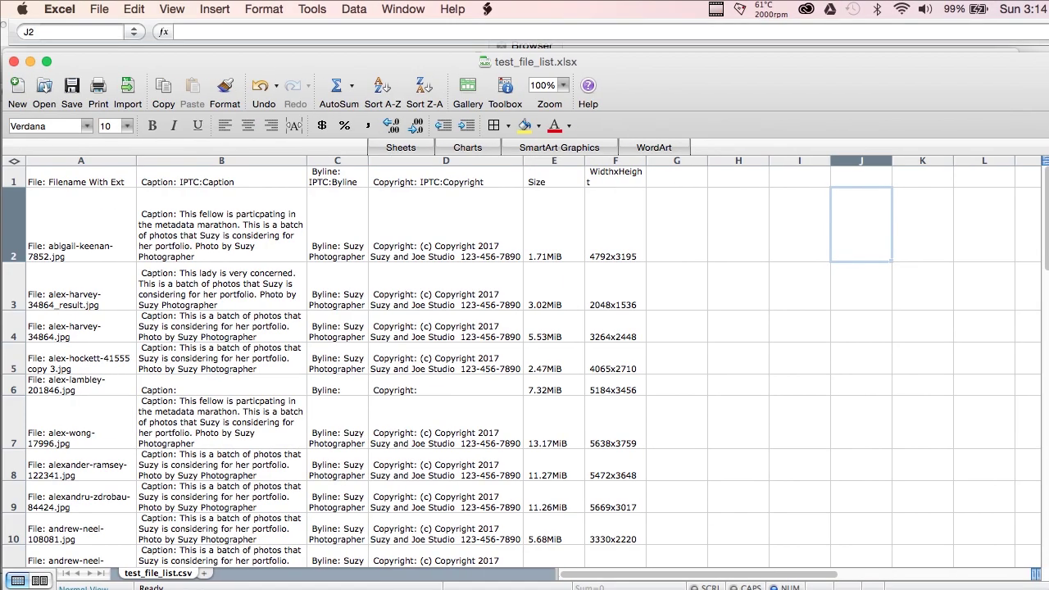
pyautogui.press('super+Tab')
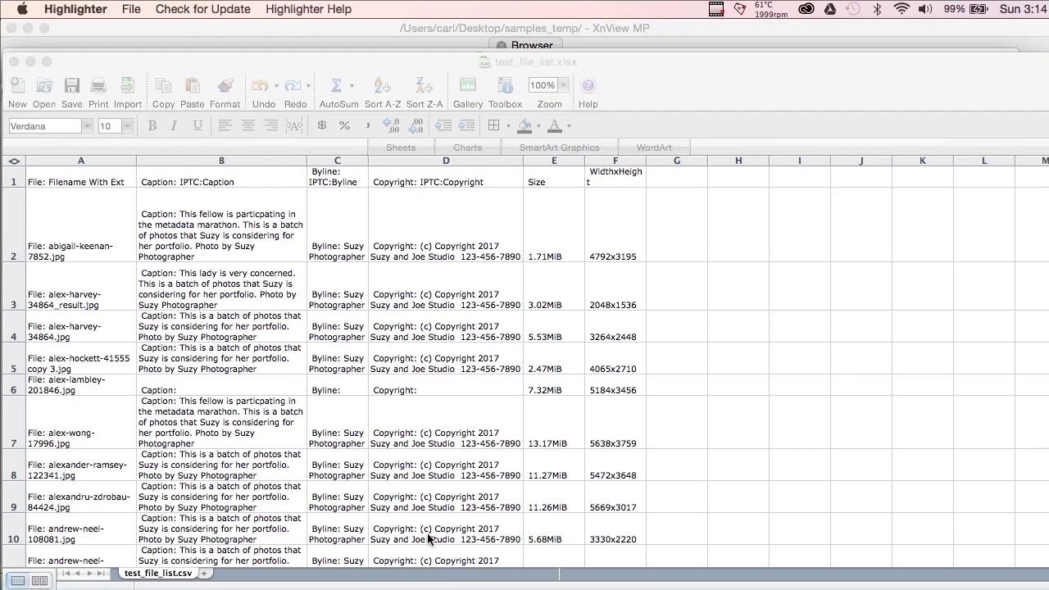
pyautogui.press('super+Tab')
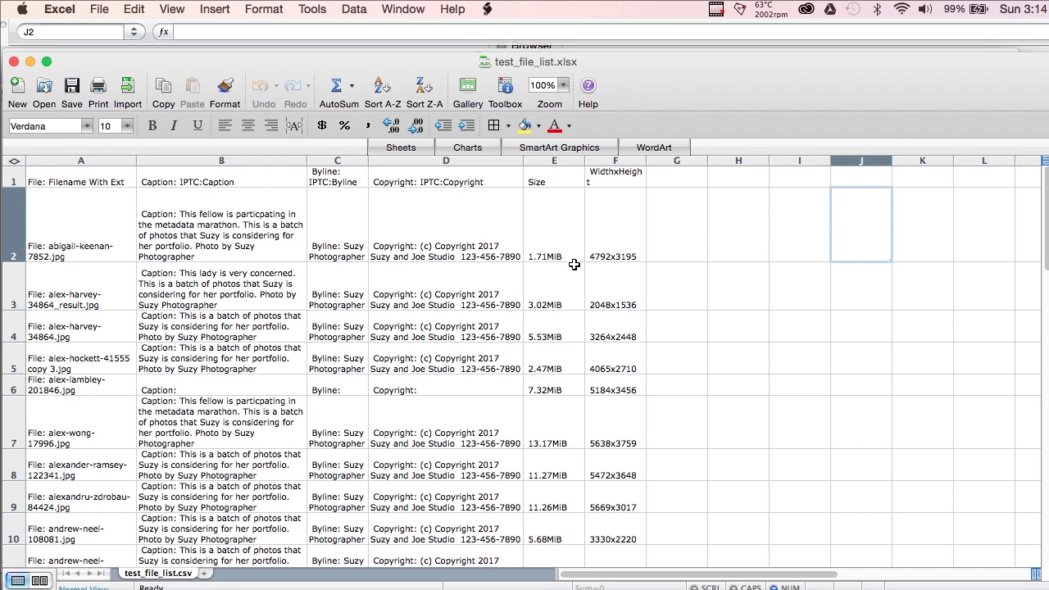
# Close the File listing dialog and open File > Print for a 3x3 Thumbnails preview
pyautogui.press('super+Tab')
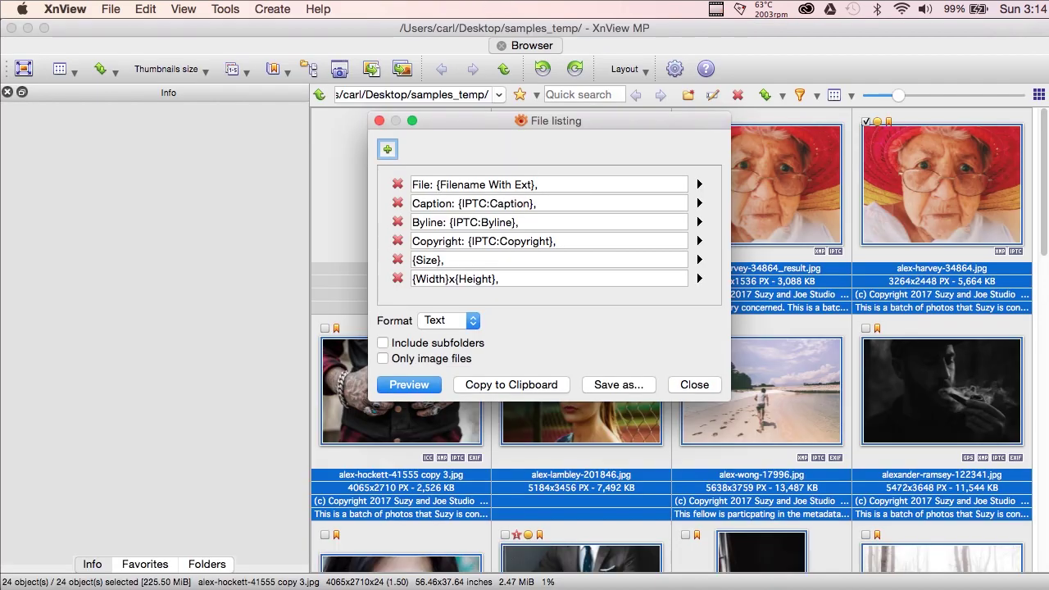
pyautogui.click(687, 389)
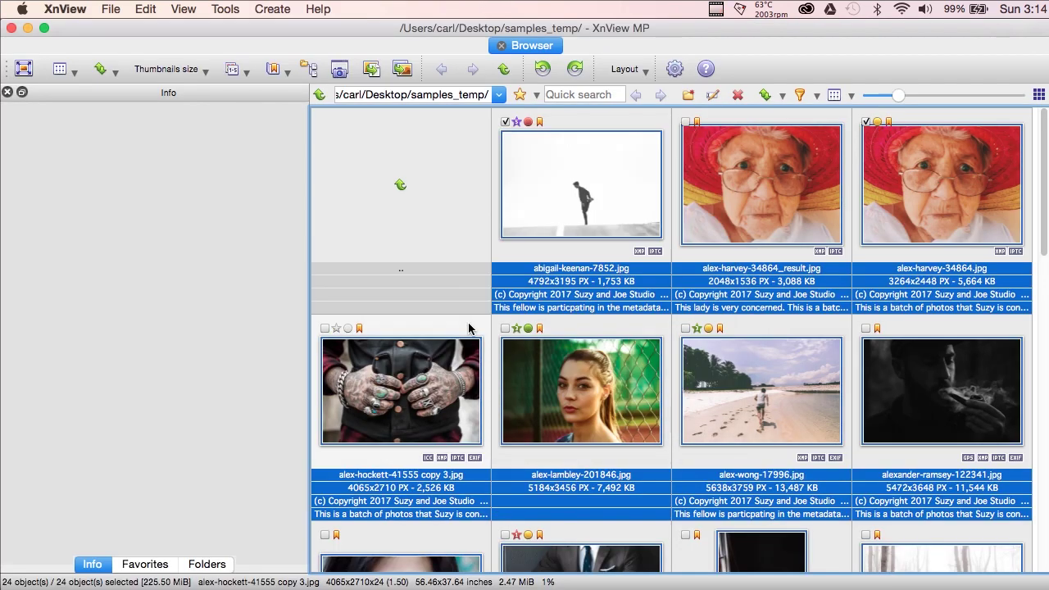
pyautogui.click(111, 10)
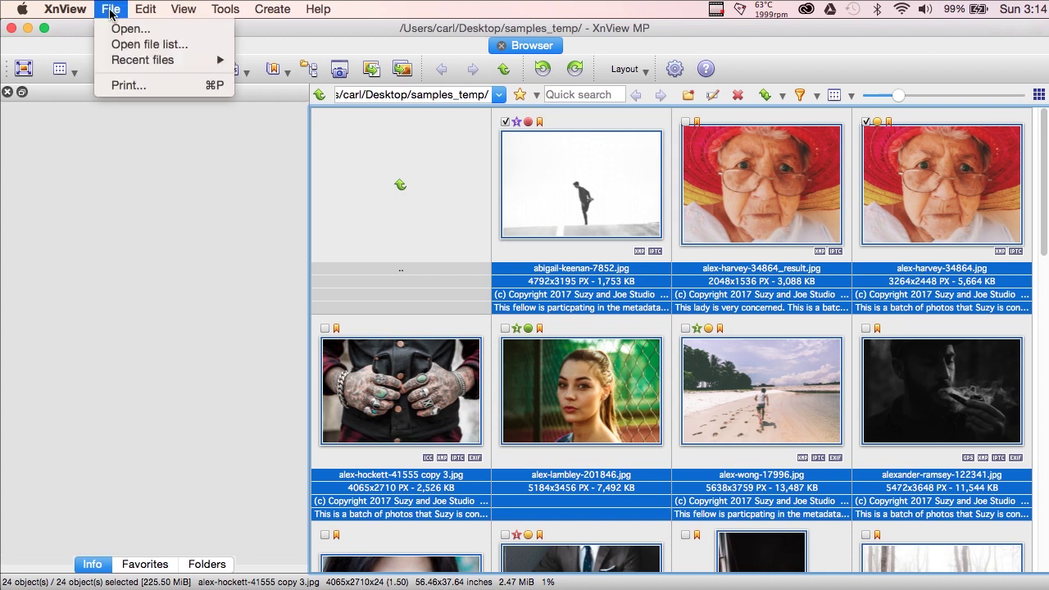
pyautogui.click(120, 86)
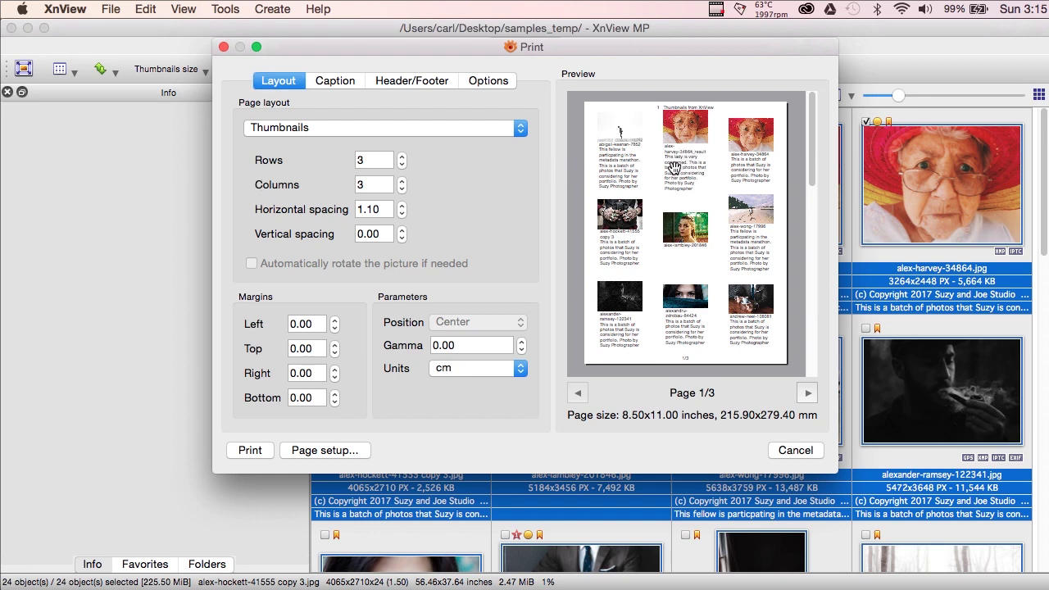
pyautogui.click(336, 82)
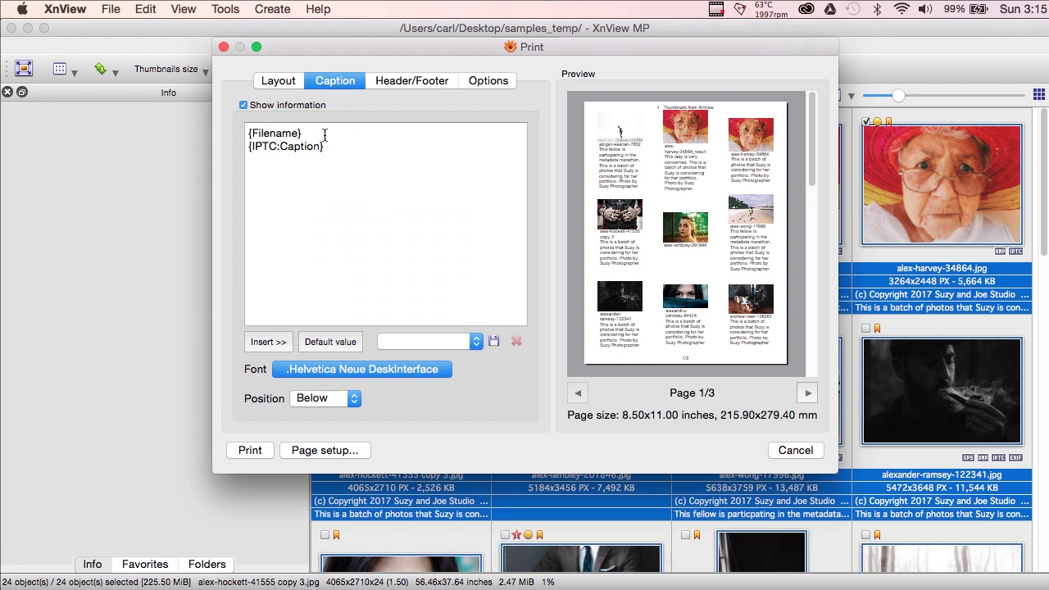
pyautogui.moveTo(324, 135); pyautogui.dragTo(243, 137)
pyautogui.moveTo(363, 157); pyautogui.dragTo(240, 149)
pyautogui.click(358, 158)
pyautogui.click(398, 82)
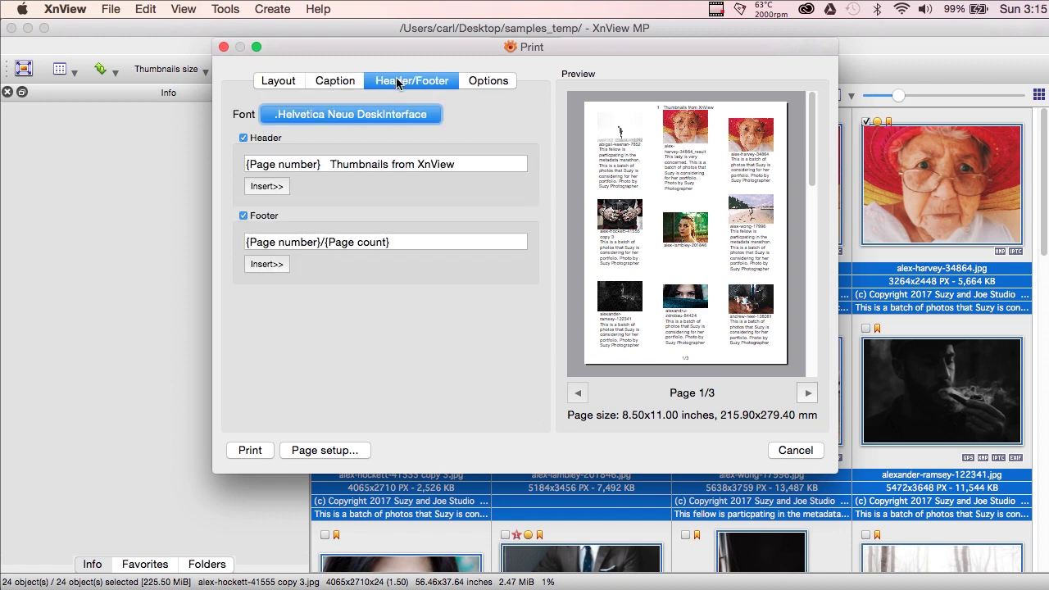
pyautogui.click(293, 85)
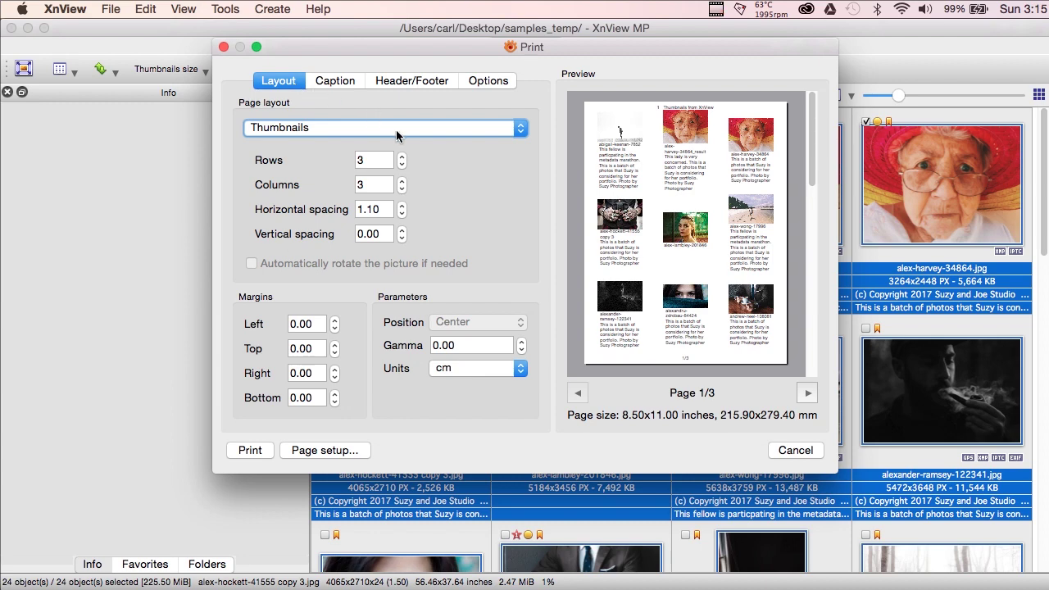
# Try the Single - Best fit page layout, then return to Thumbnails
pyautogui.click(425, 131)
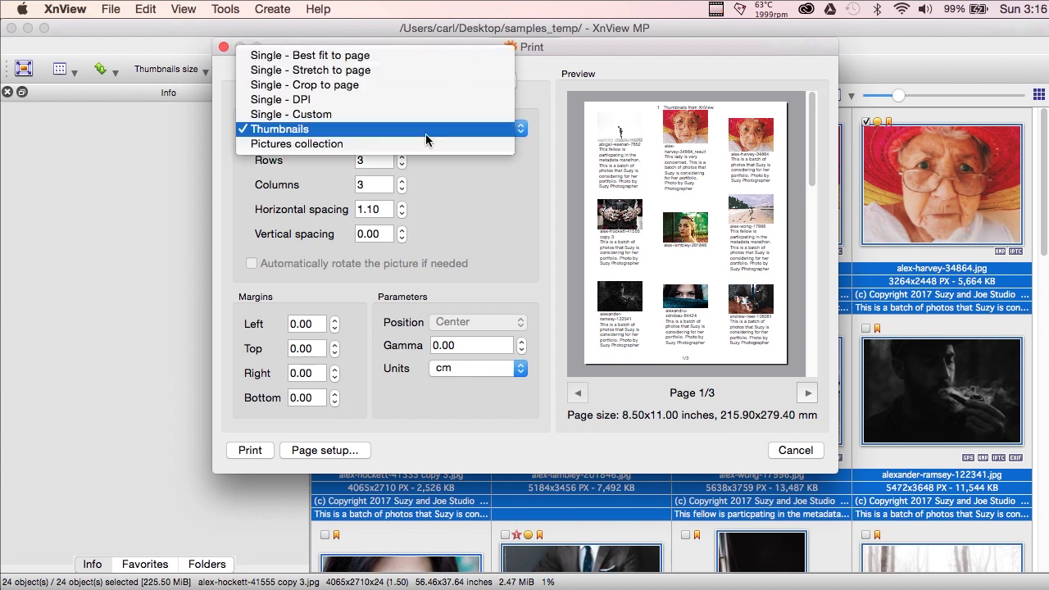
pyautogui.click(419, 52)
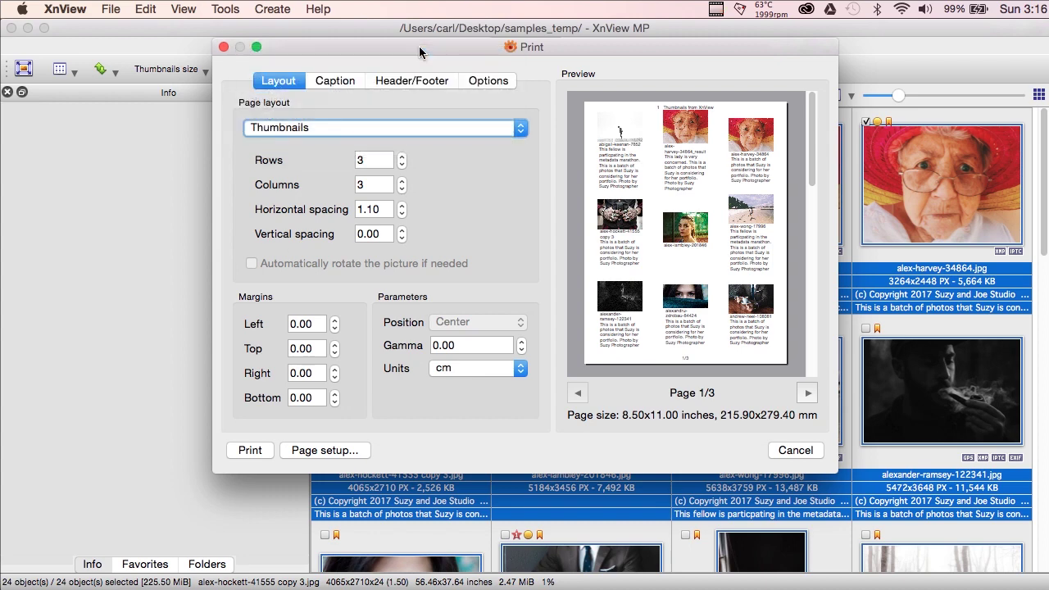
pyautogui.click(415, 129)
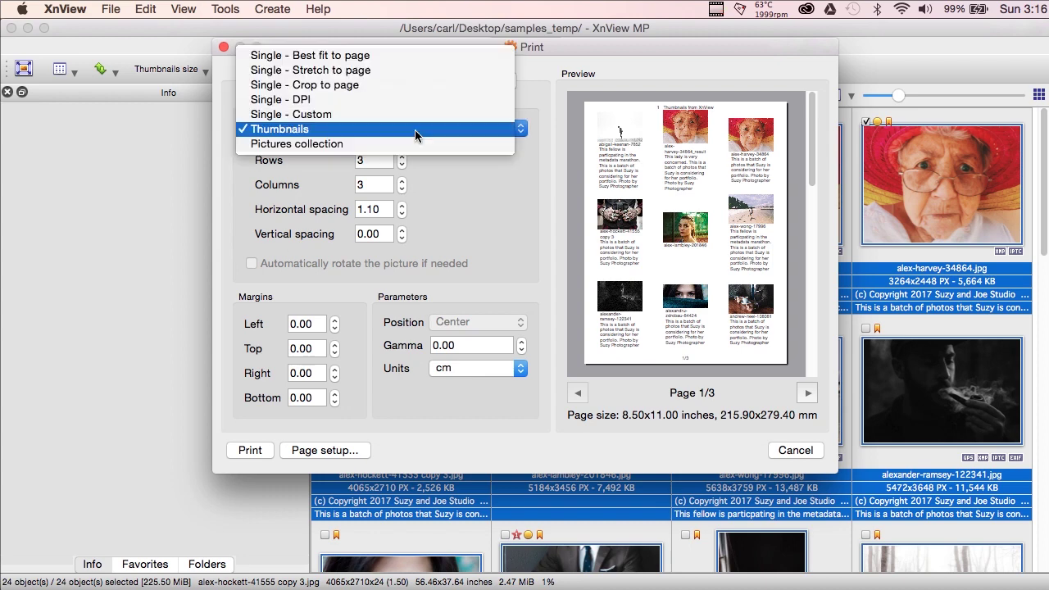
pyautogui.click(396, 57)
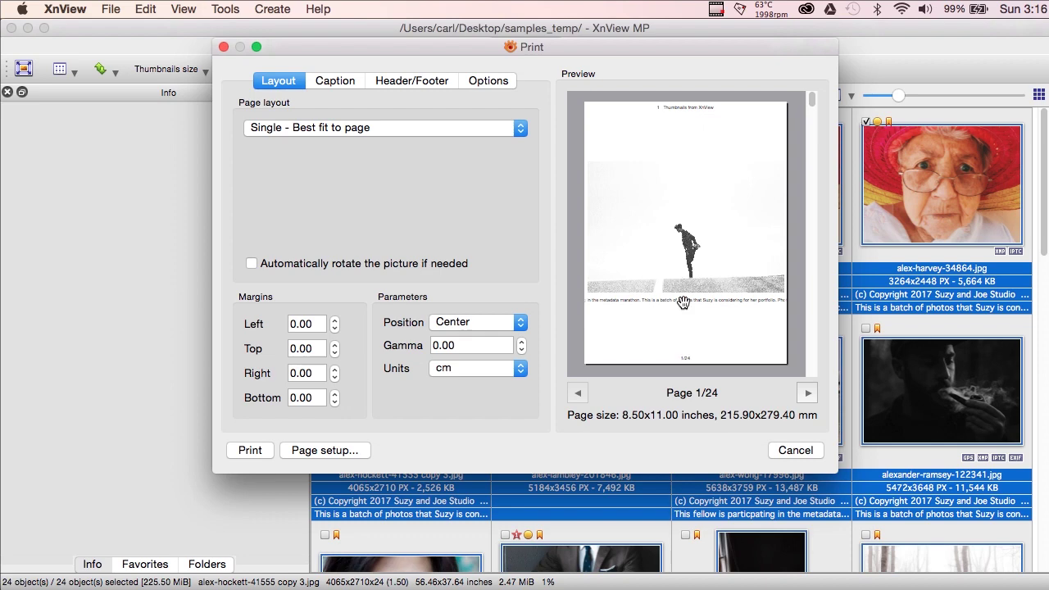
pyautogui.click(508, 129)
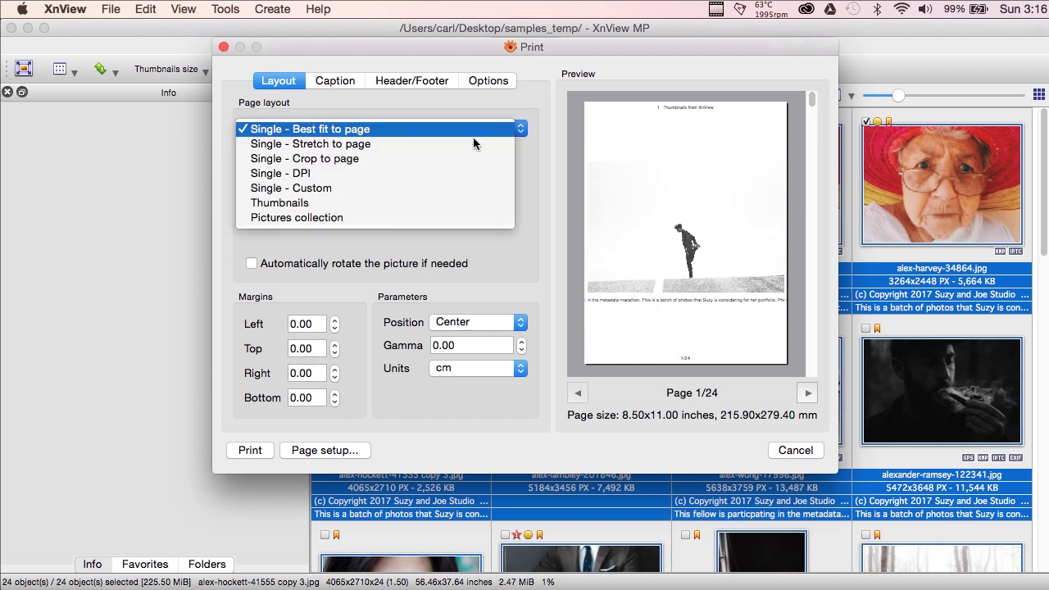
pyautogui.click(434, 205)
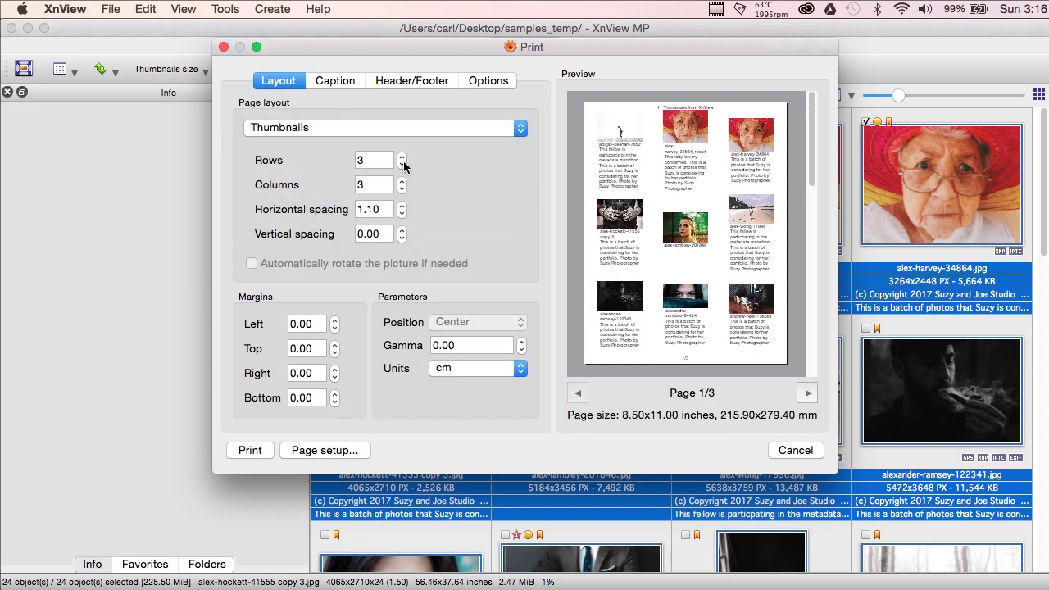
# Drop thumbnail rows to 1, restore 3 rows, and cancel the Print dialog
pyautogui.click(403, 165)
pyautogui.click(402, 164)
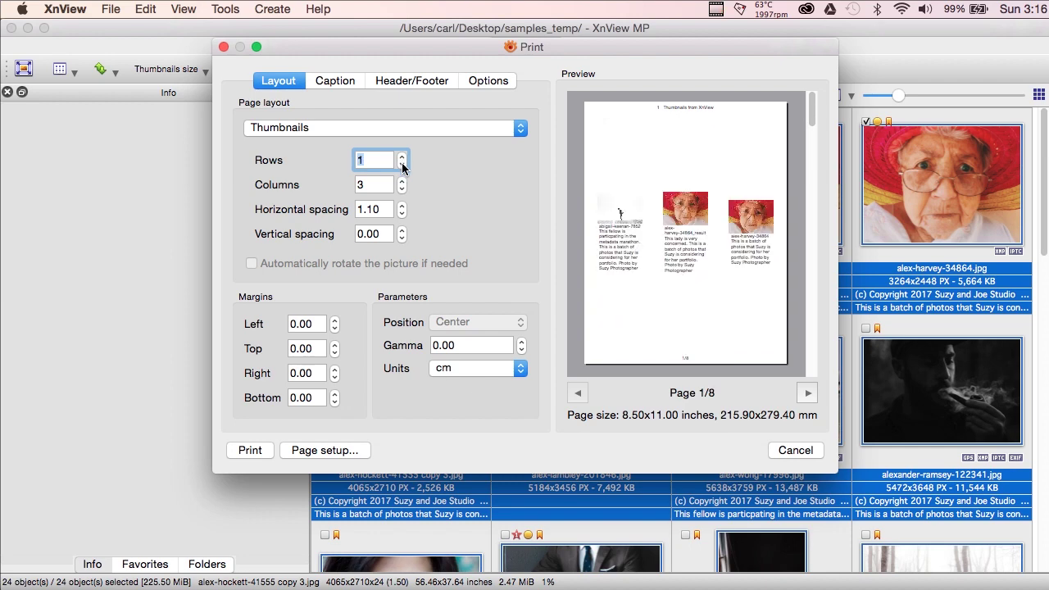
pyautogui.click(403, 166)
pyautogui.click(402, 156)
pyautogui.click(401, 157)
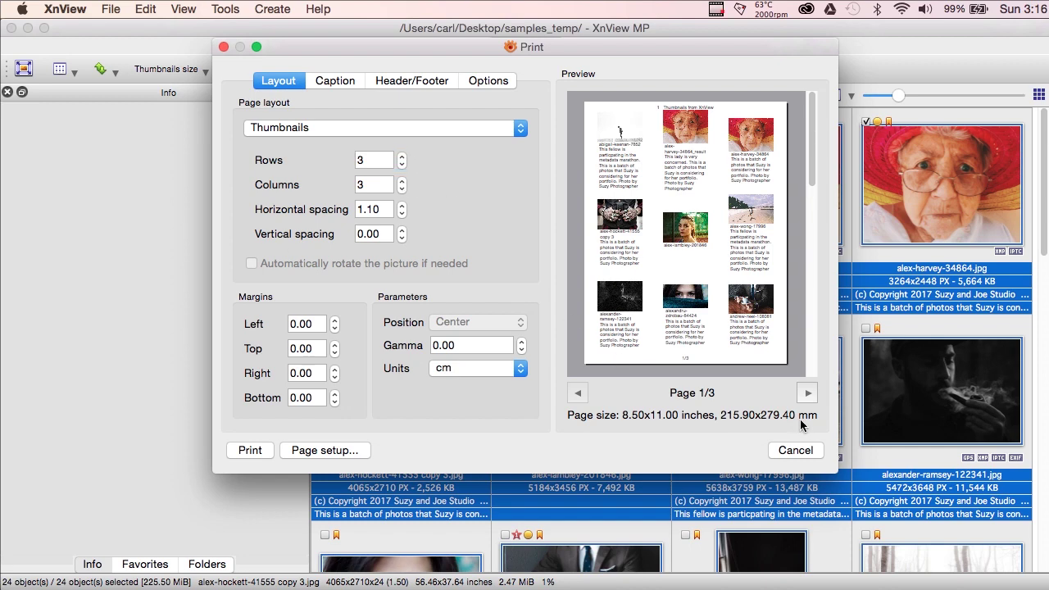
pyautogui.click(801, 450)
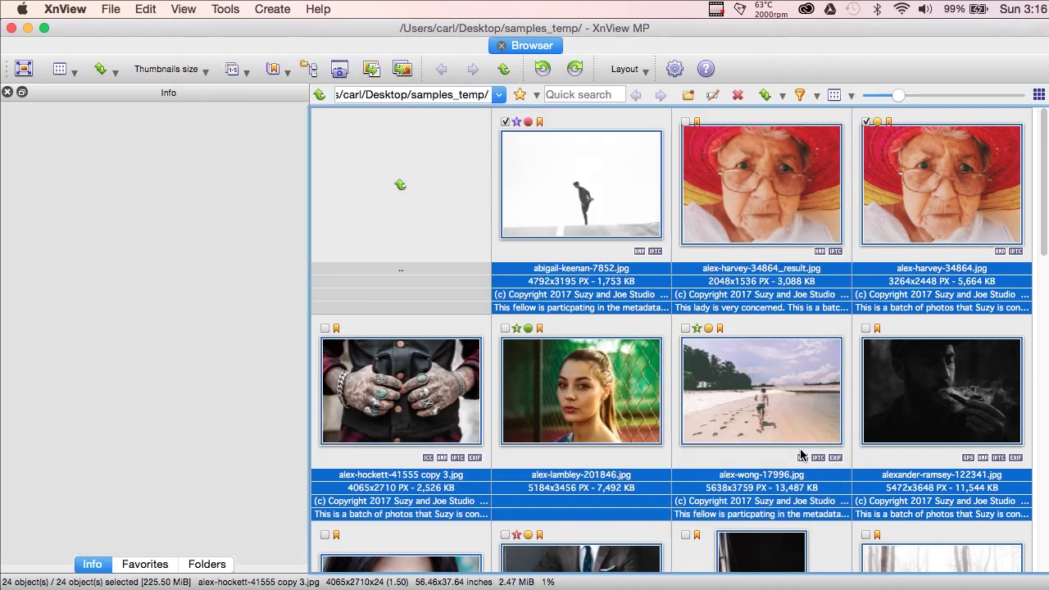
# Select only alex-harvey-34864_result.jpg to list its file and image properties
pyautogui.click(849, 119)
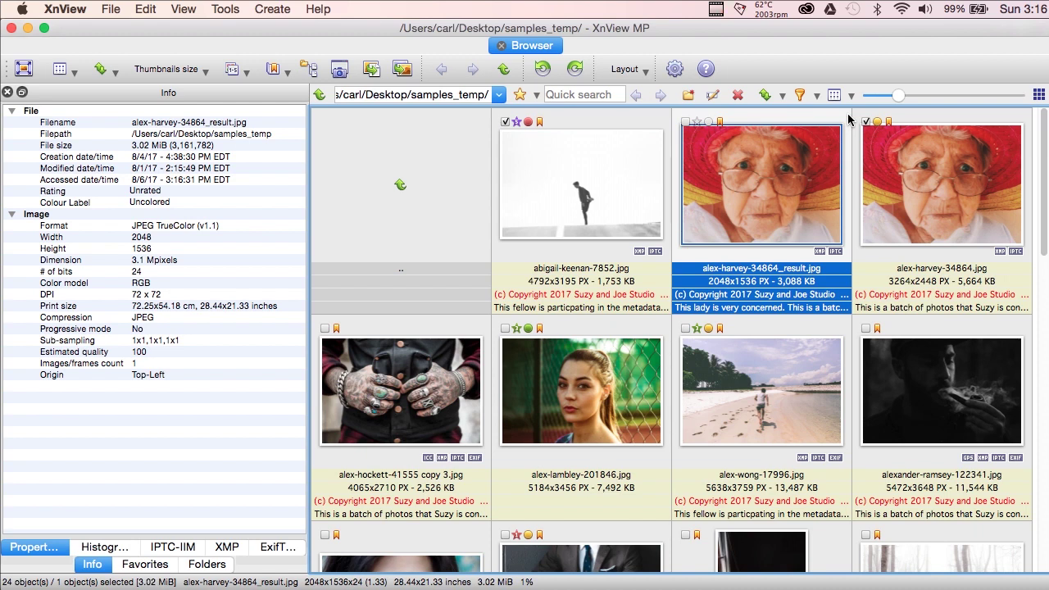